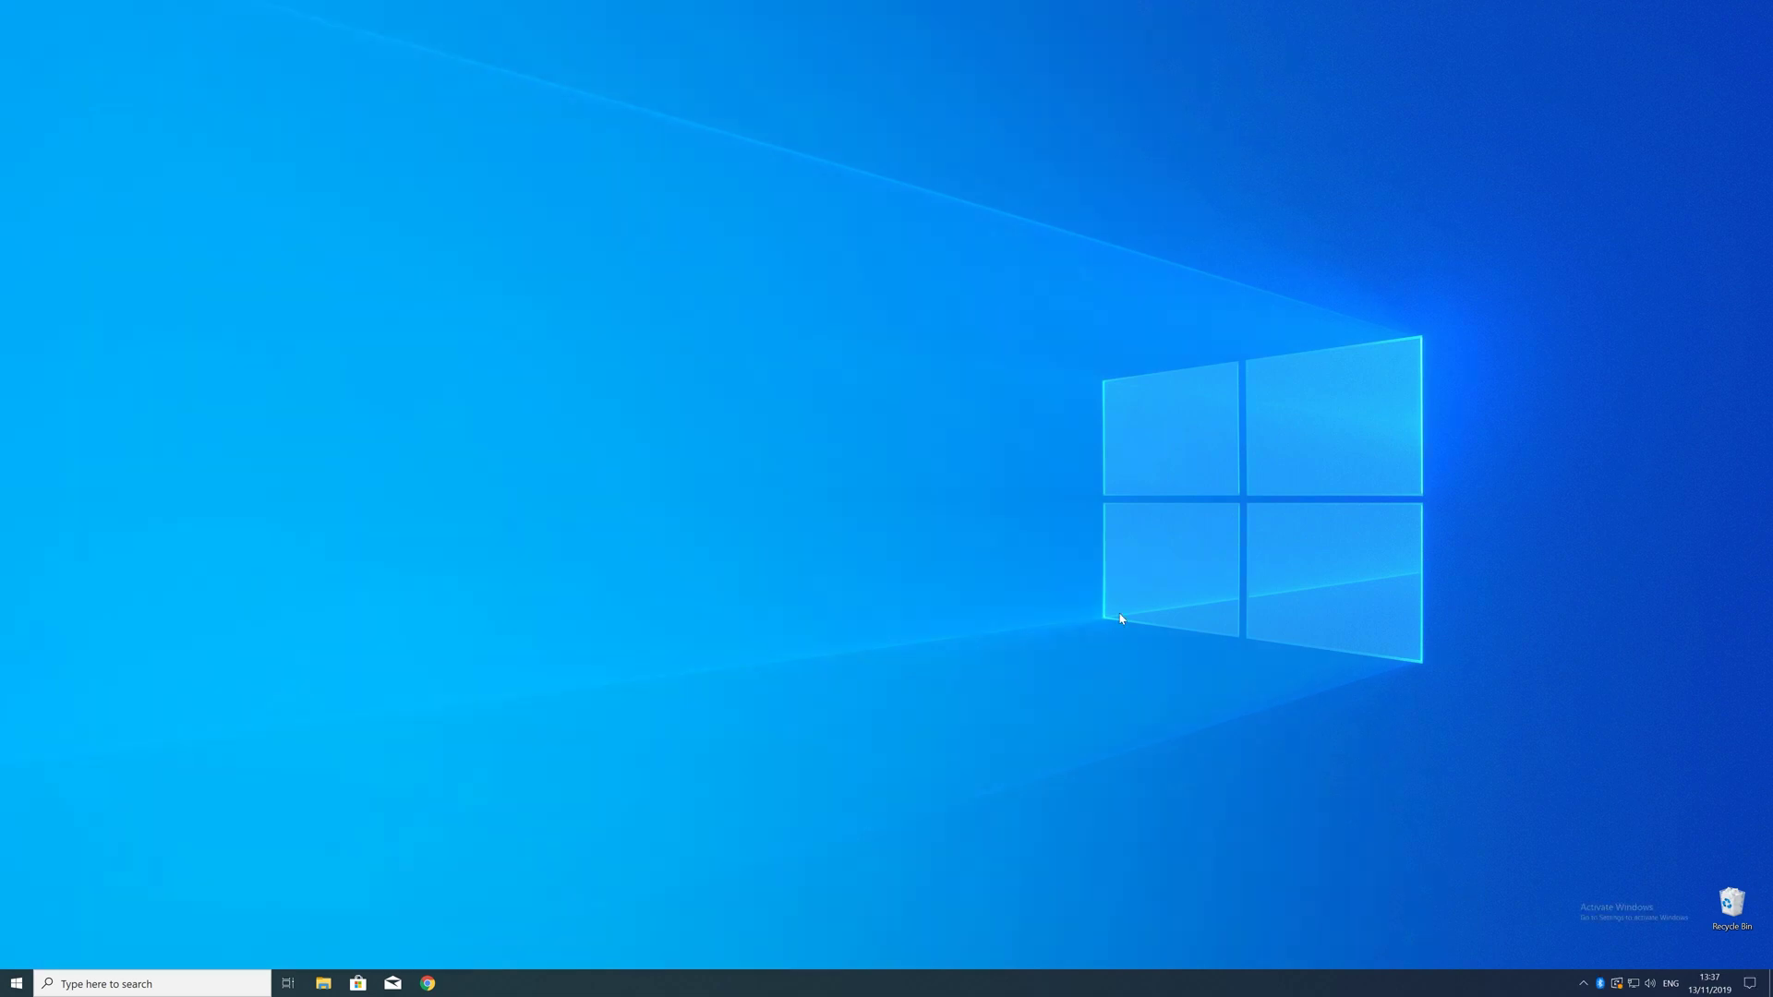
- Check the PC's system type on the system information page
{"action": "right_click", "coordinate": [16, 985]}
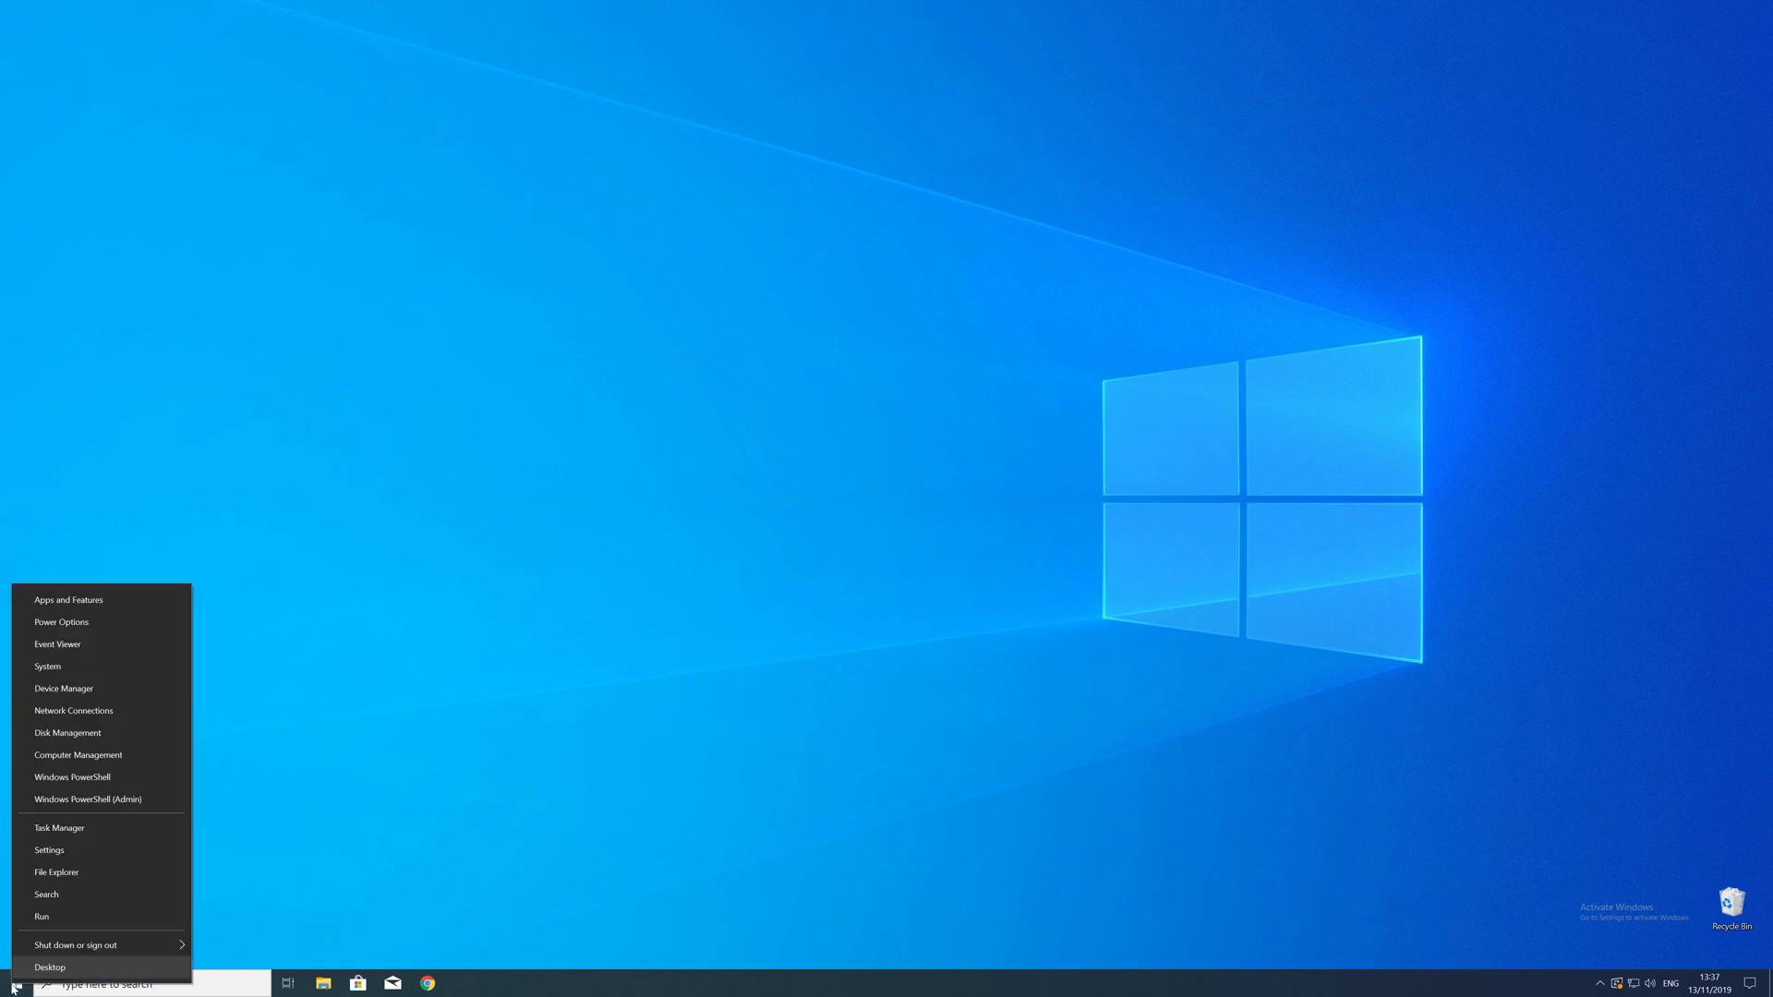
{"action": "left_click", "coordinate": [60, 671]}
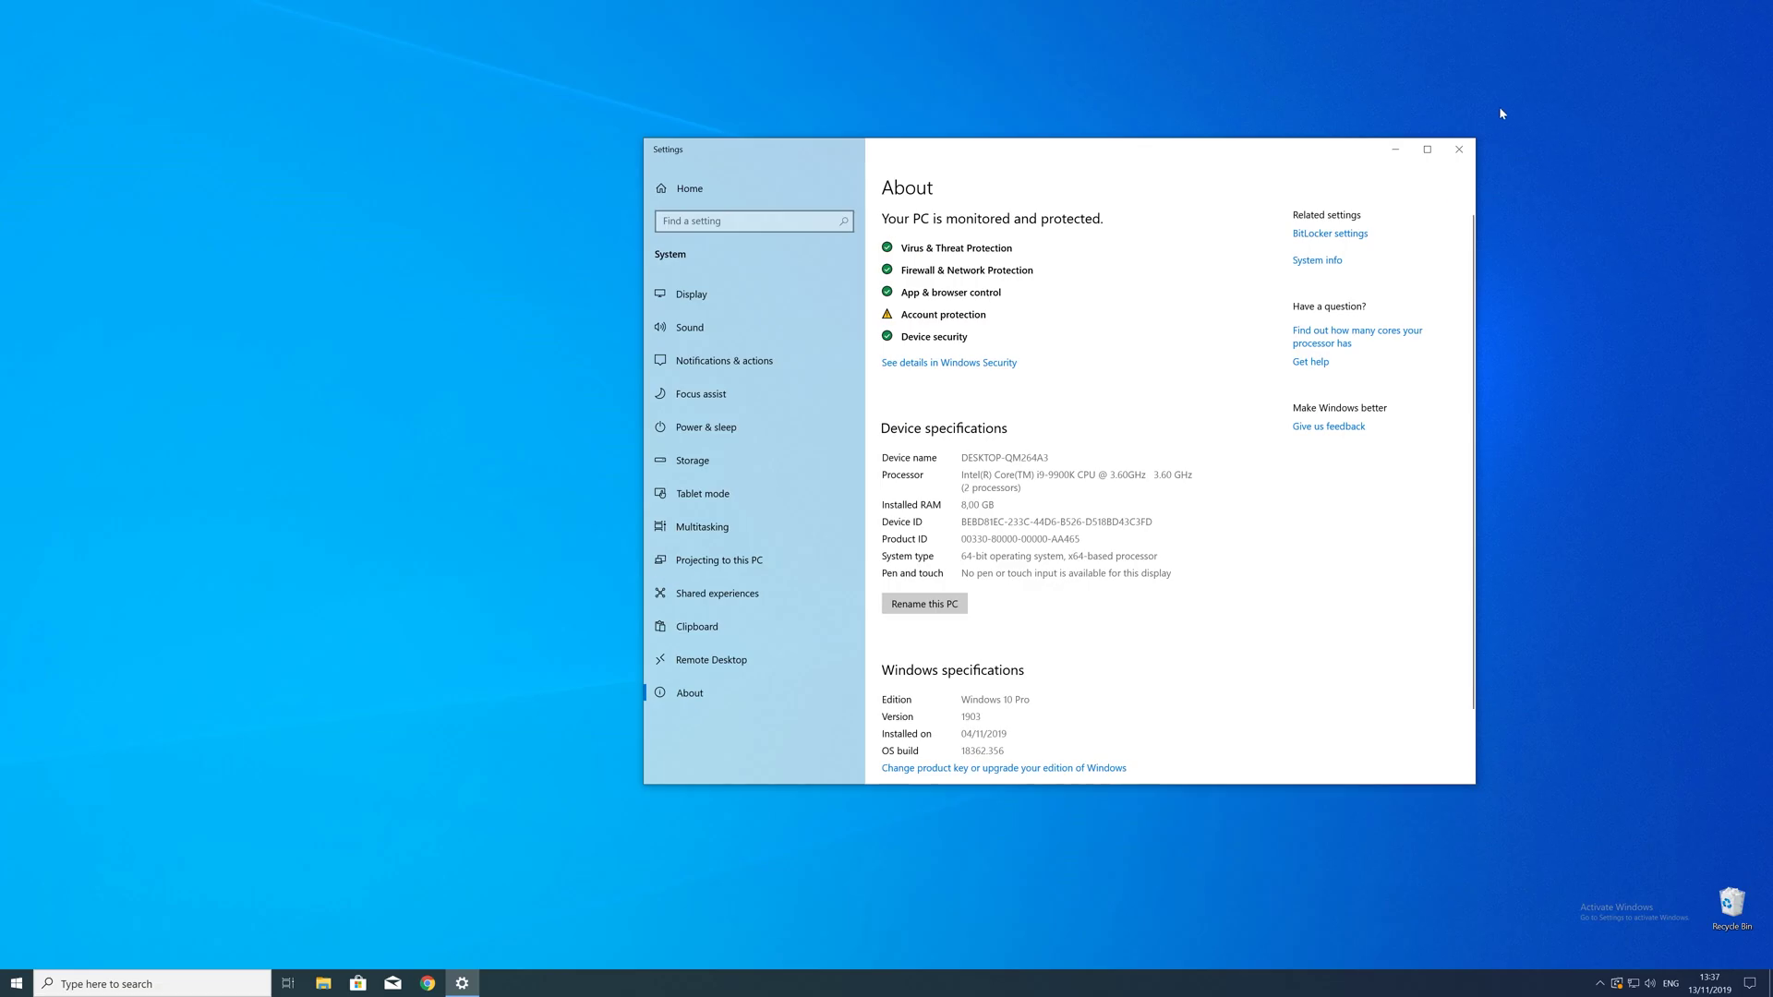
{"action": "left_click", "coordinate": [1459, 149]}
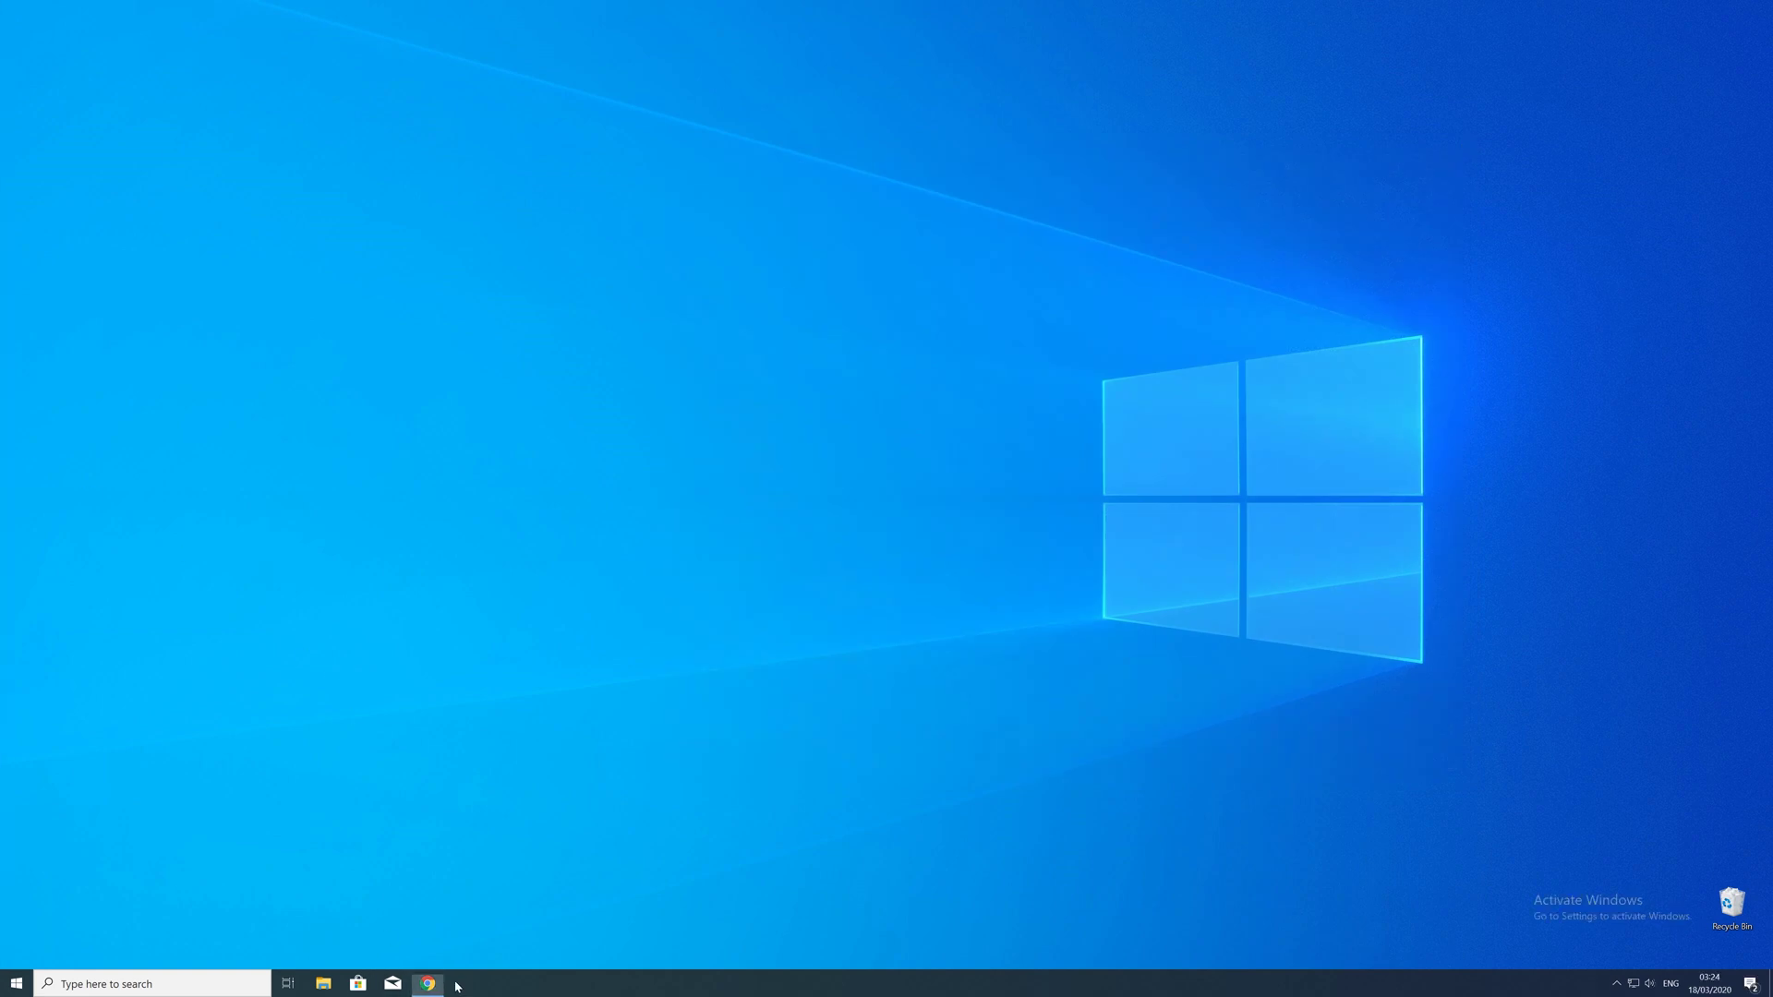
- Load the sts-tutorial DLL page in Chrome, download the DLL zips and open them
{"action": "left_click", "coordinate": [434, 985]}
{"action": "type", "text": "https://www.sts-tutorial.com/download/api-ms-win-core-debug-l1-1-1"}
{"action": "key", "text": "Return"}
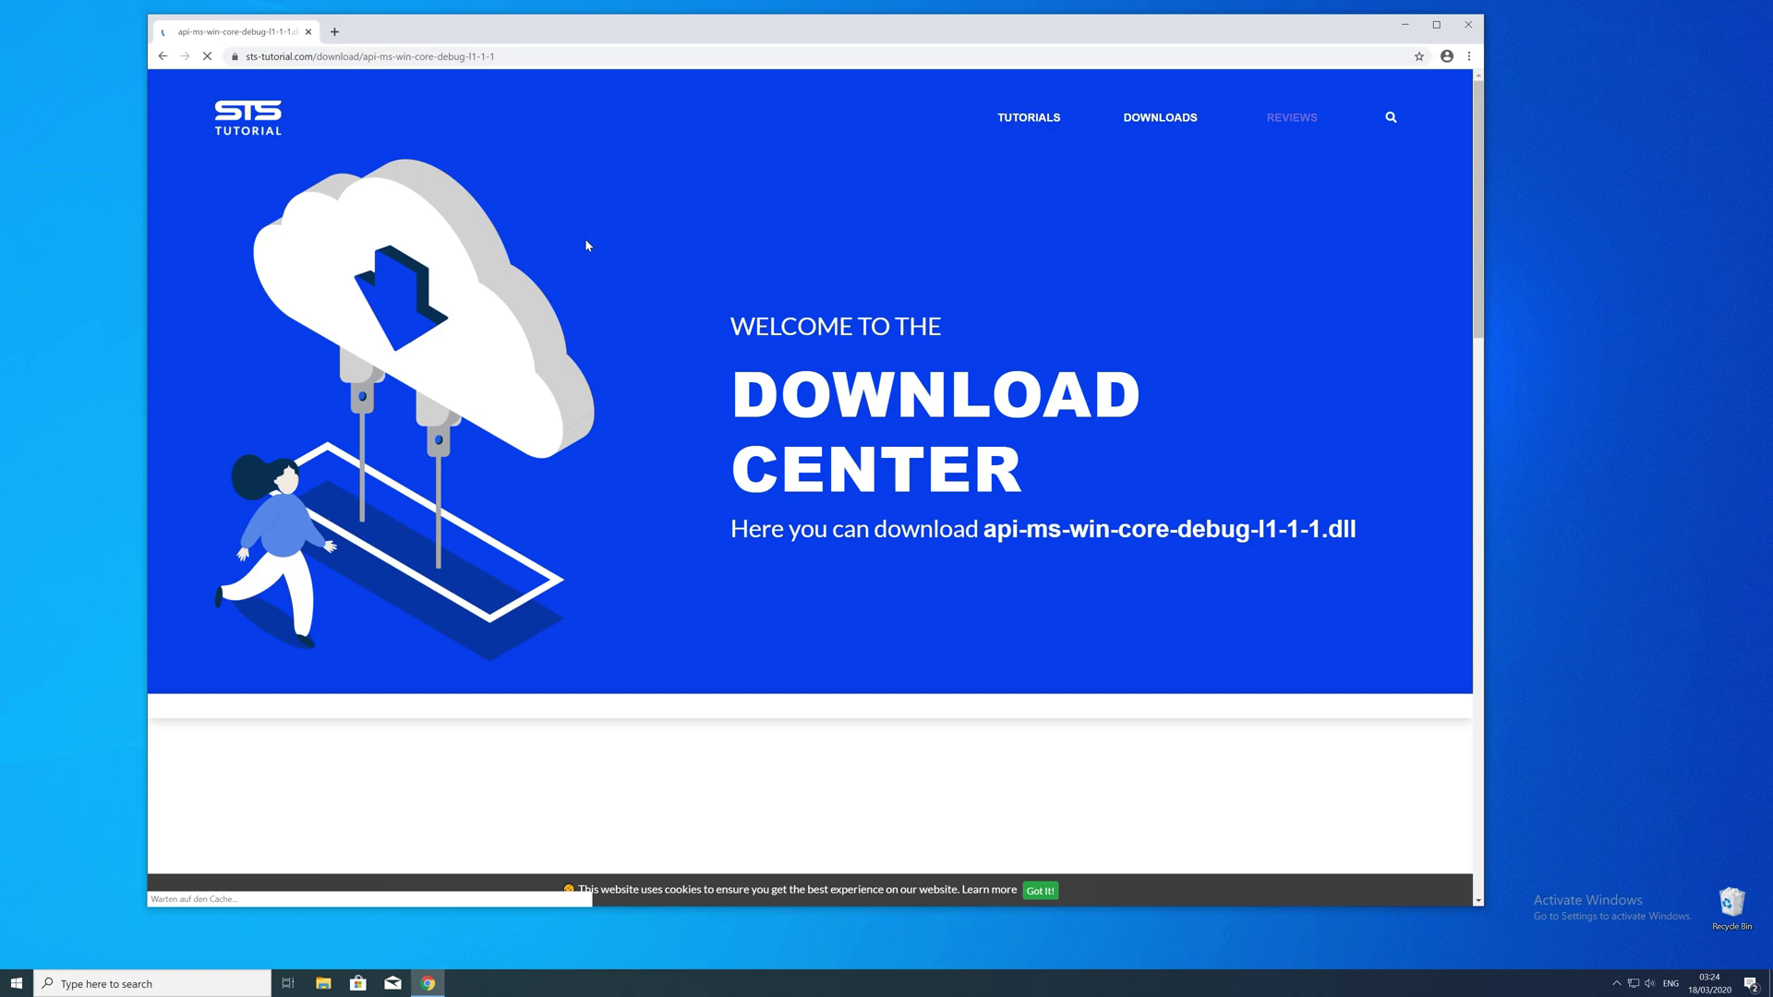
{"action": "scroll", "coordinate": [653, 415], "scroll_direction": "down", "scroll_amount": 8}
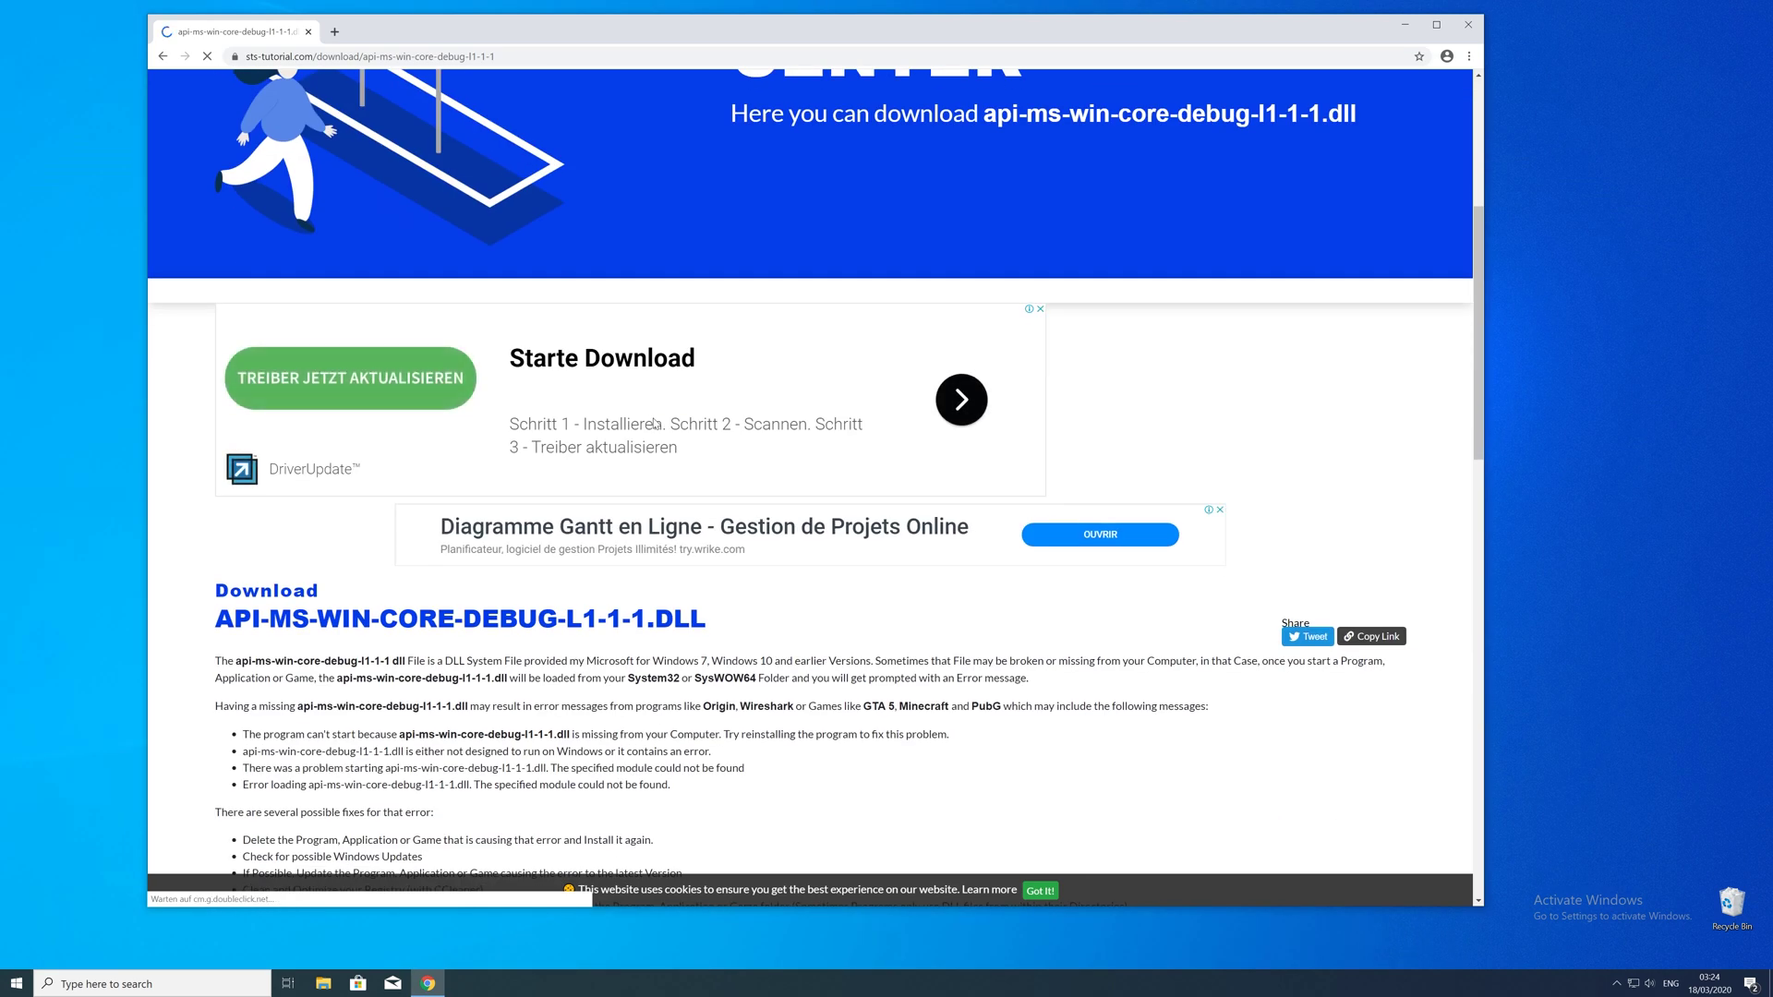
{"action": "scroll", "coordinate": [653, 424], "scroll_direction": "down", "scroll_amount": 3}
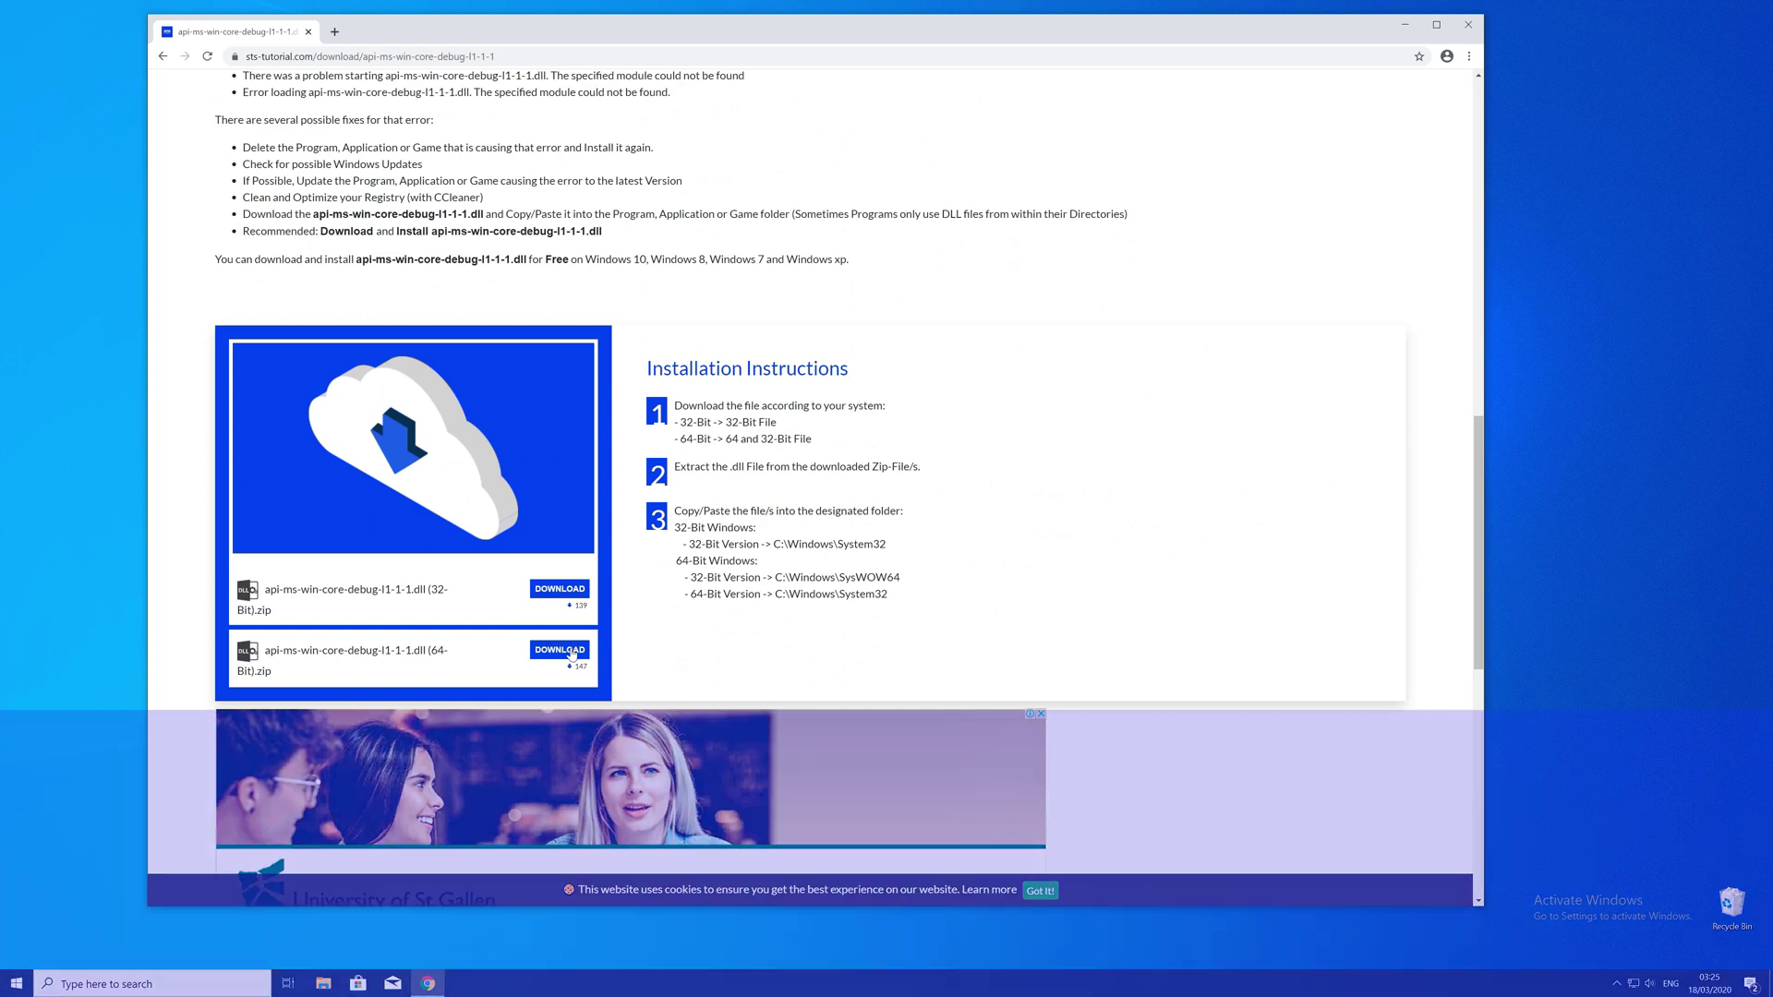
{"action": "left_click", "coordinate": [570, 591]}
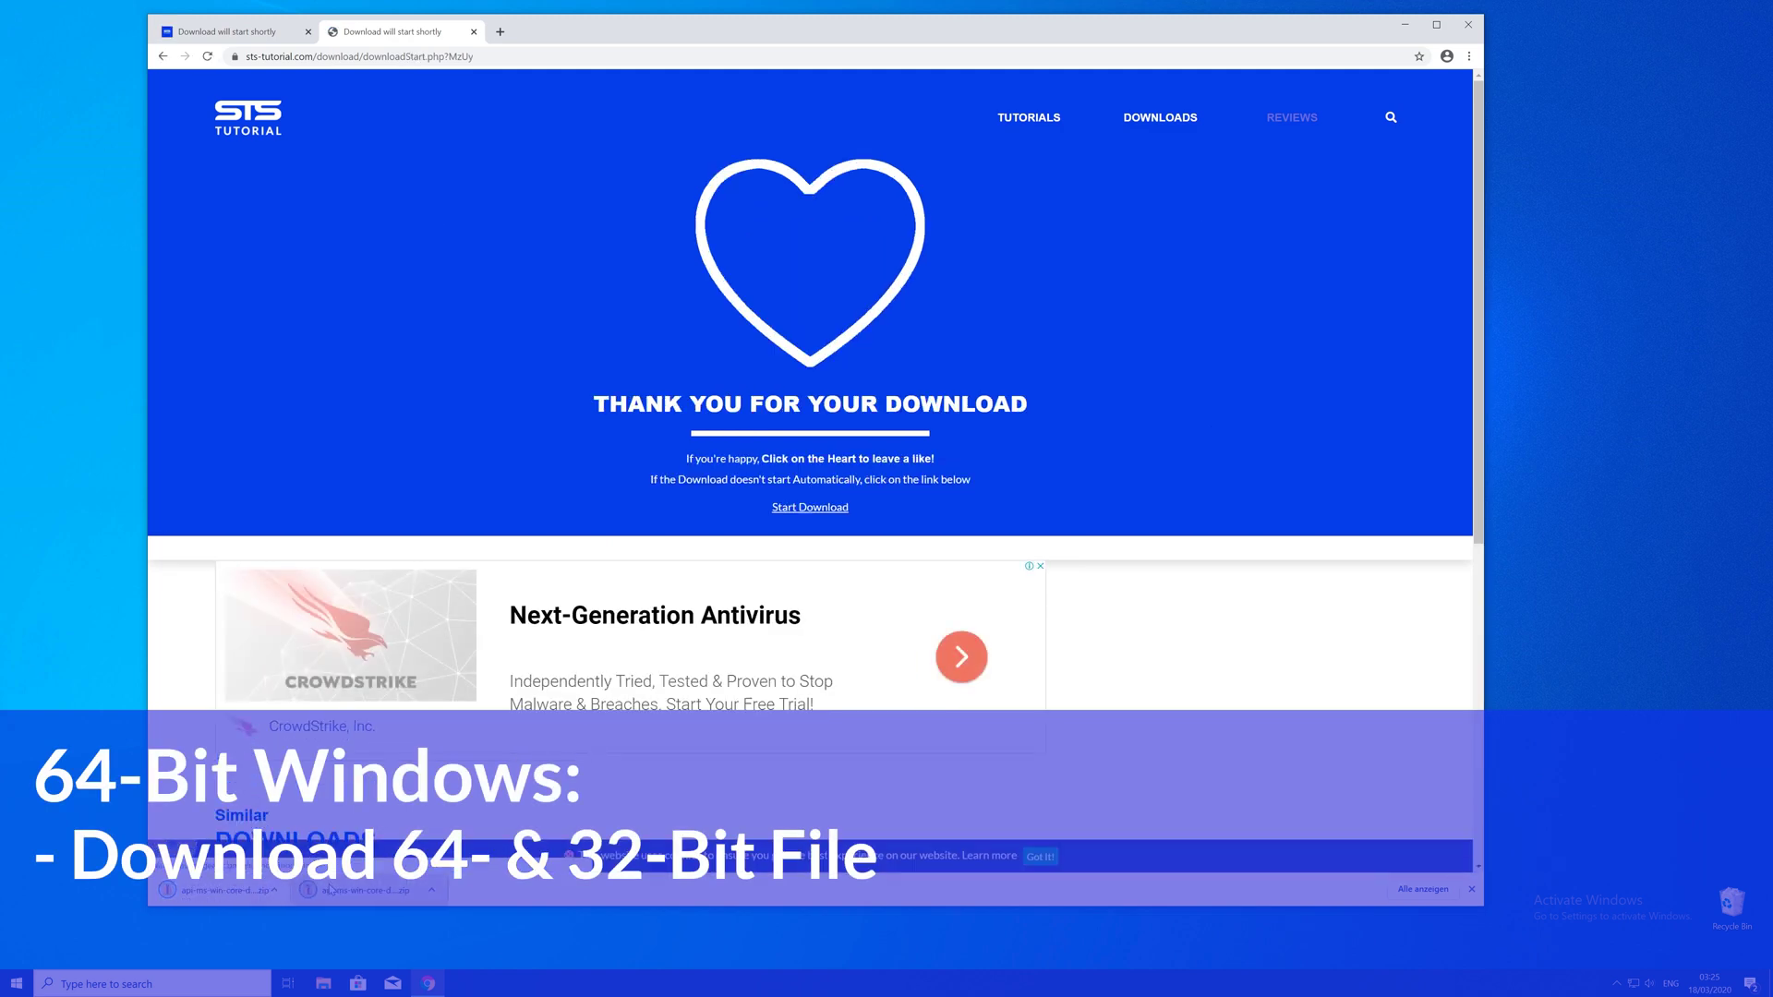
{"action": "left_click", "coordinate": [370, 890]}
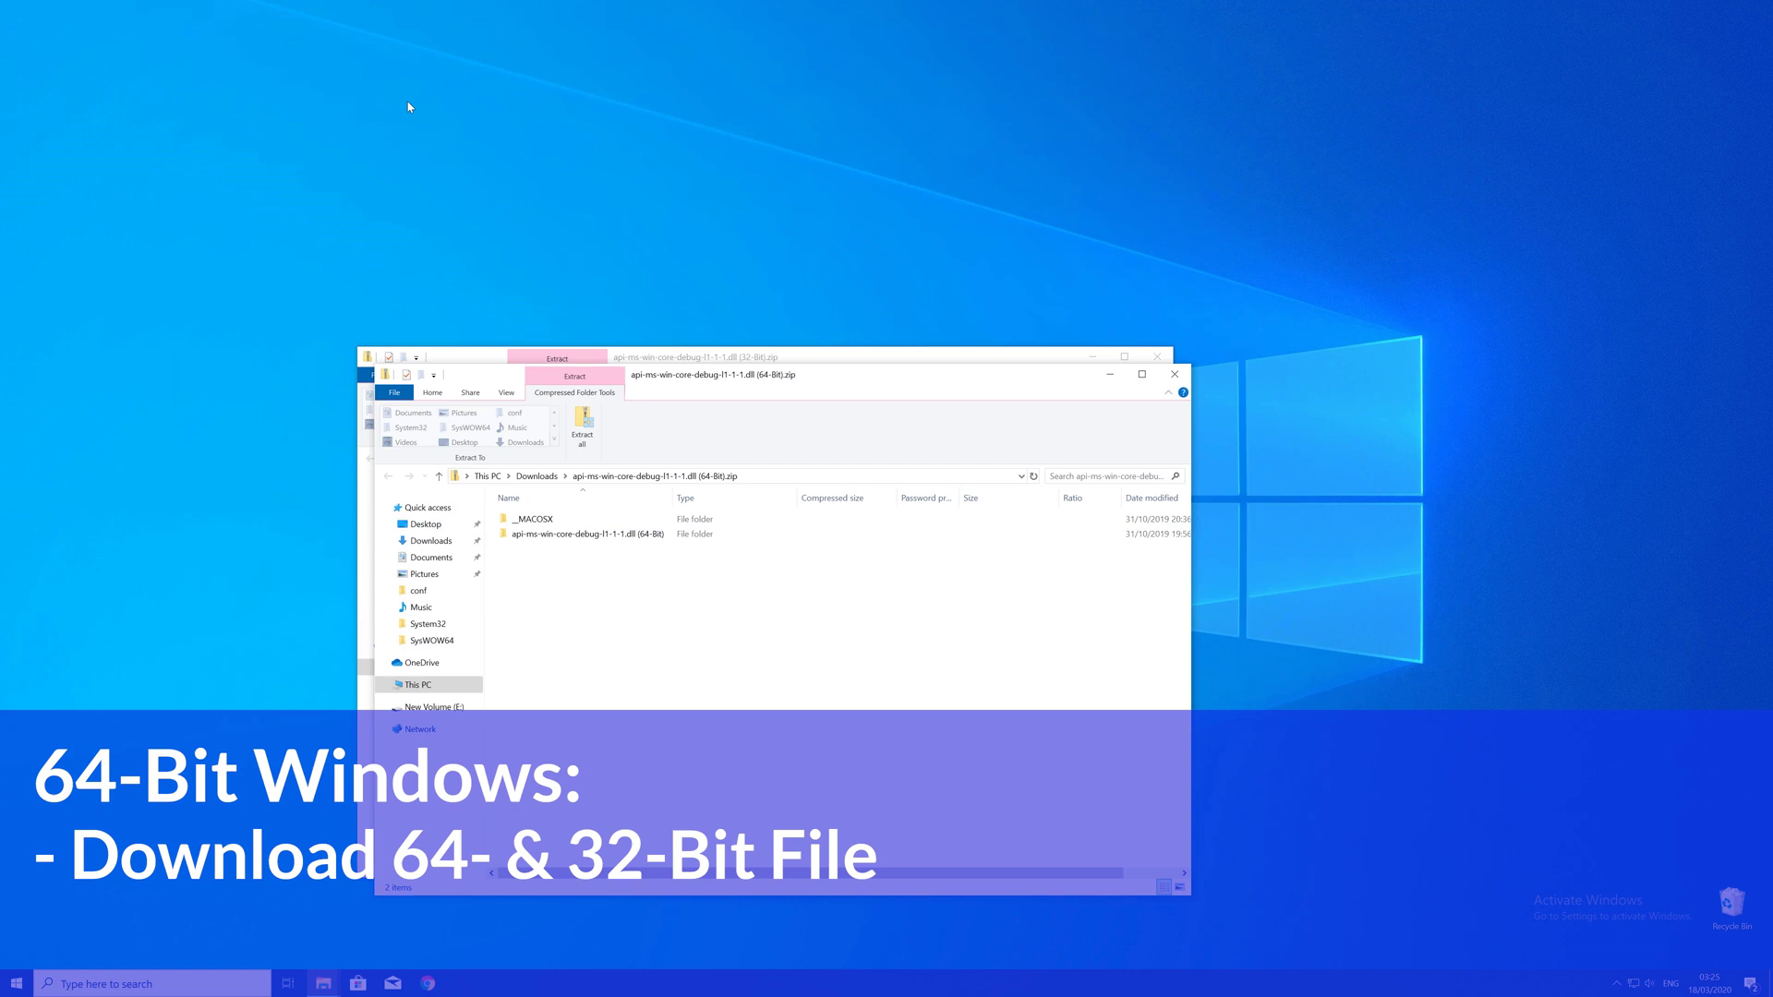
- Place the 64-bit and 32-bit zip windows side by side and open each DLL folder
{"action": "left_click_drag", "start_coordinate": [715, 374], "coordinate": [352, 15]}
{"action": "left_click_drag", "start_coordinate": [888, 364], "coordinate": [1399, 27]}
{"action": "double_click", "coordinate": [1168, 181]}
{"action": "left_click", "coordinate": [606, 183]}
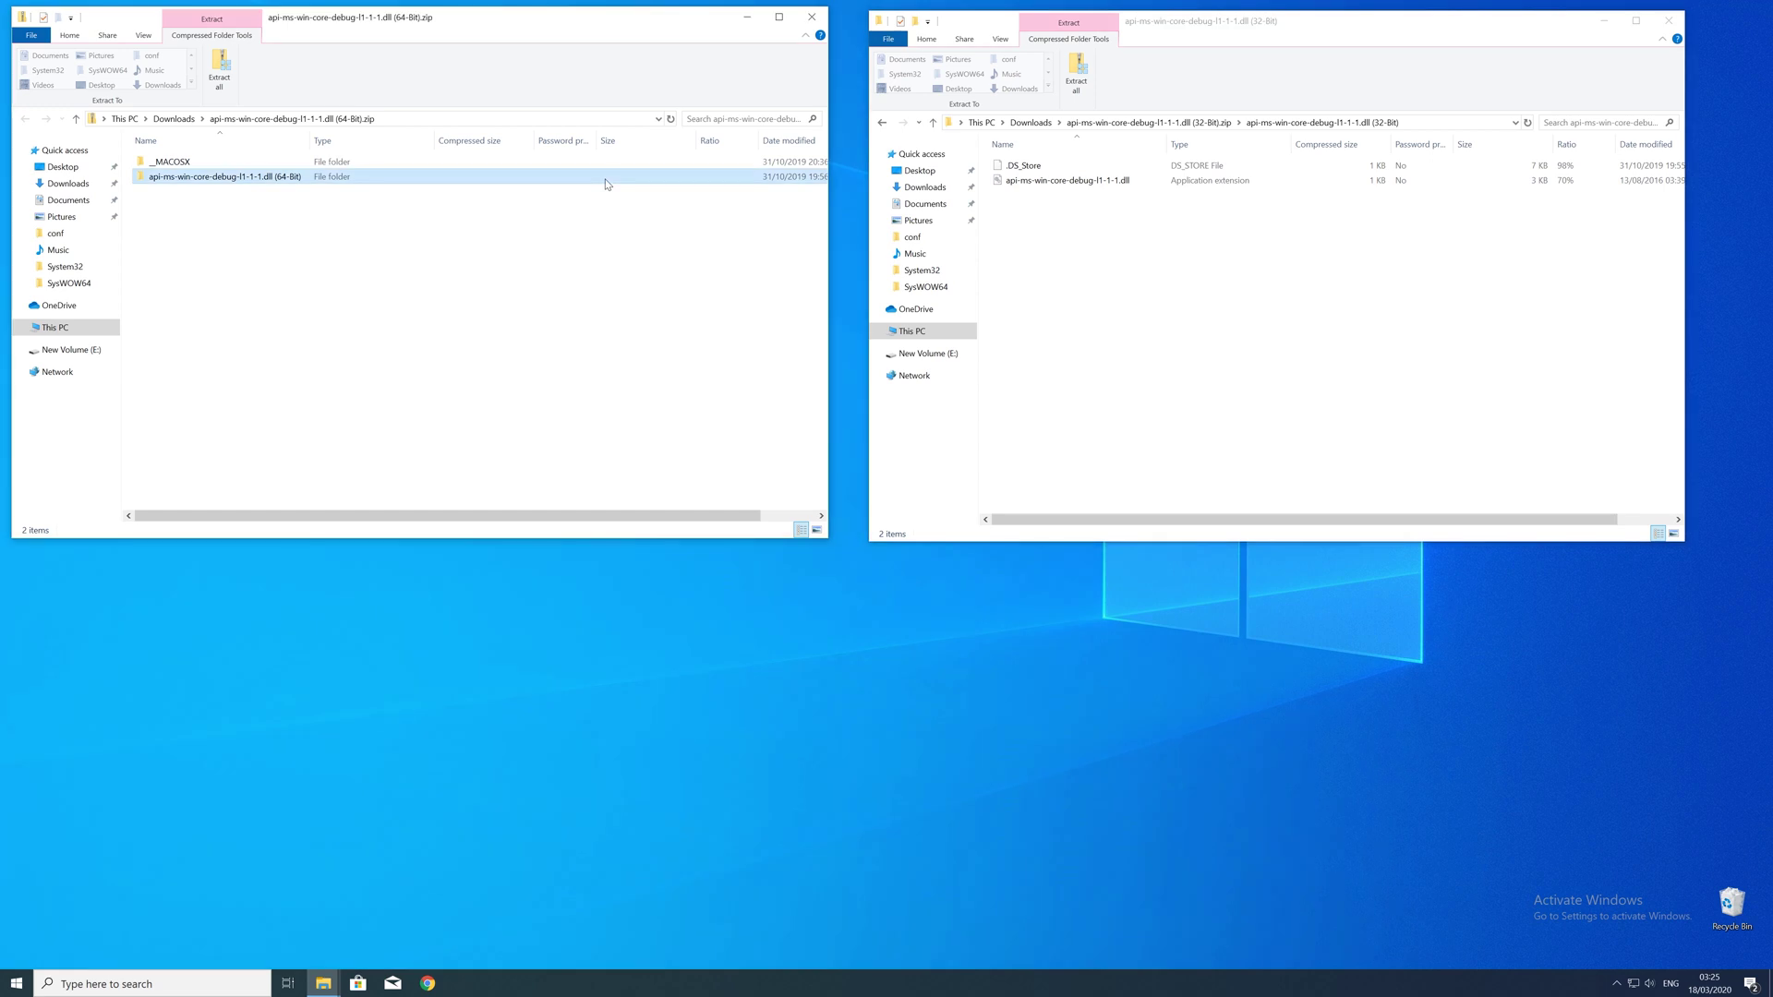
{"action": "double_click", "coordinate": [605, 183]}
- Open a new centred File Explorer window showing C:\Windows via This PC > Local Disk (C:)
{"action": "right_click", "coordinate": [324, 983]}
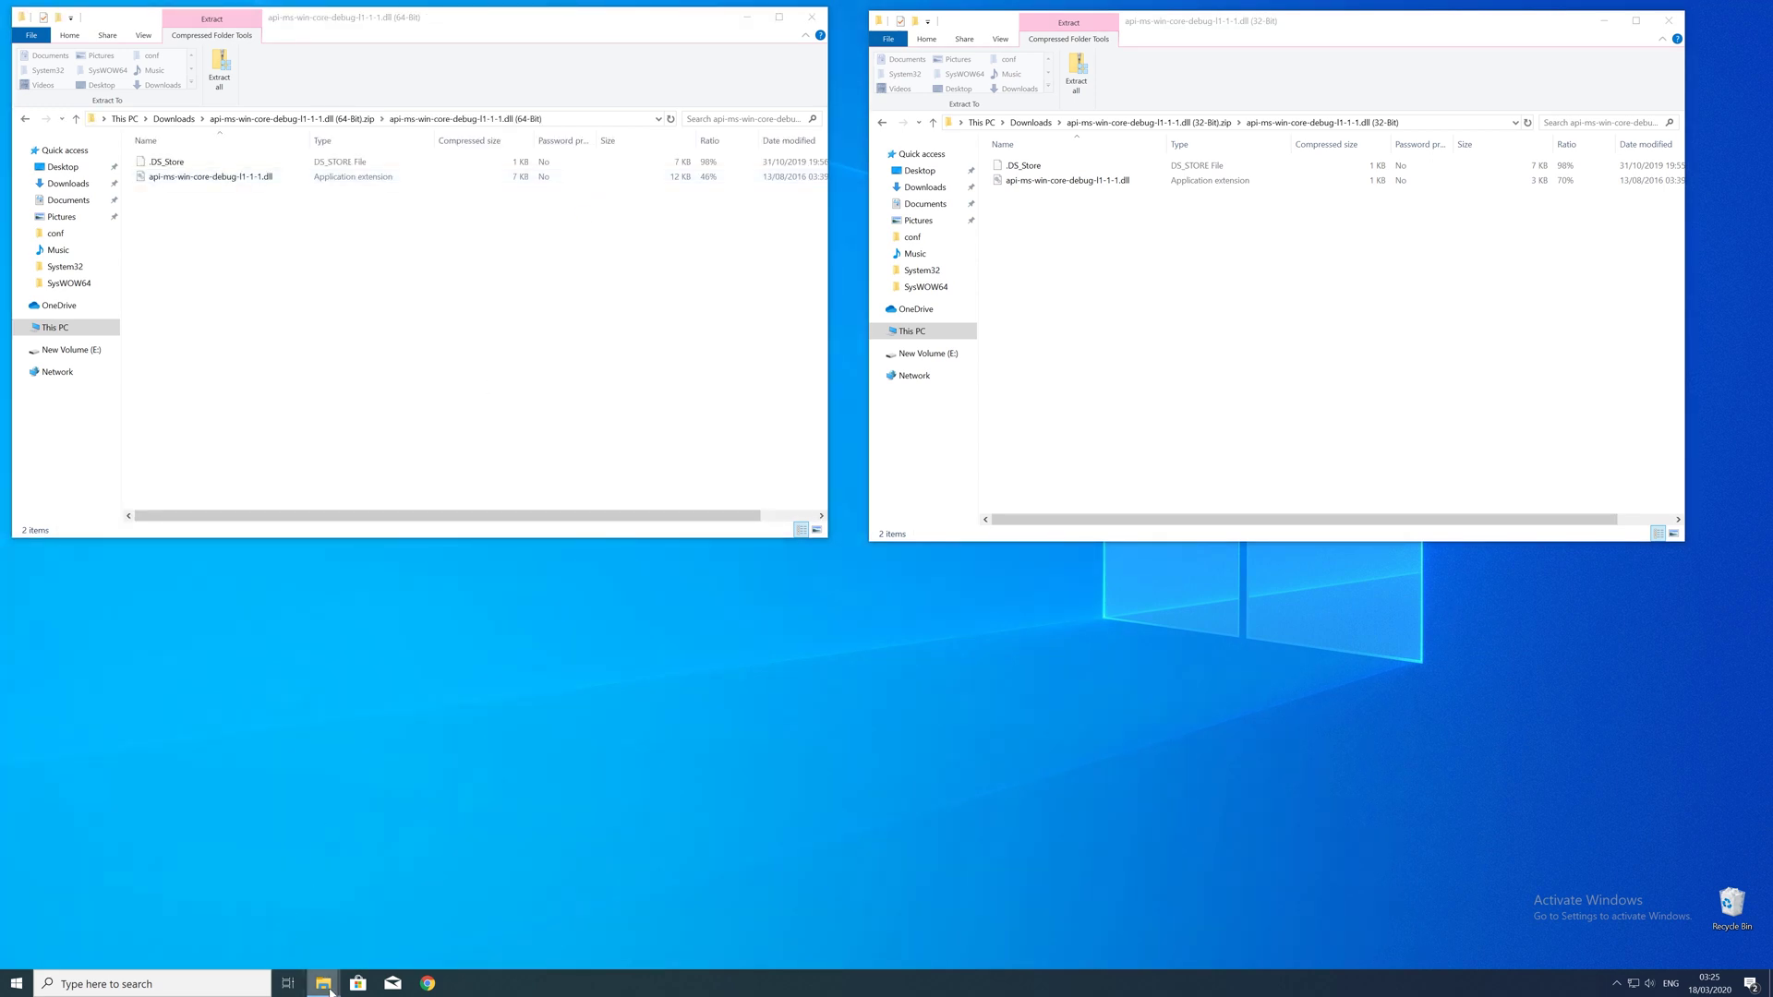
{"action": "left_click", "coordinate": [329, 915]}
{"action": "left_click_drag", "start_coordinate": [1062, 31], "coordinate": [627, 301]}
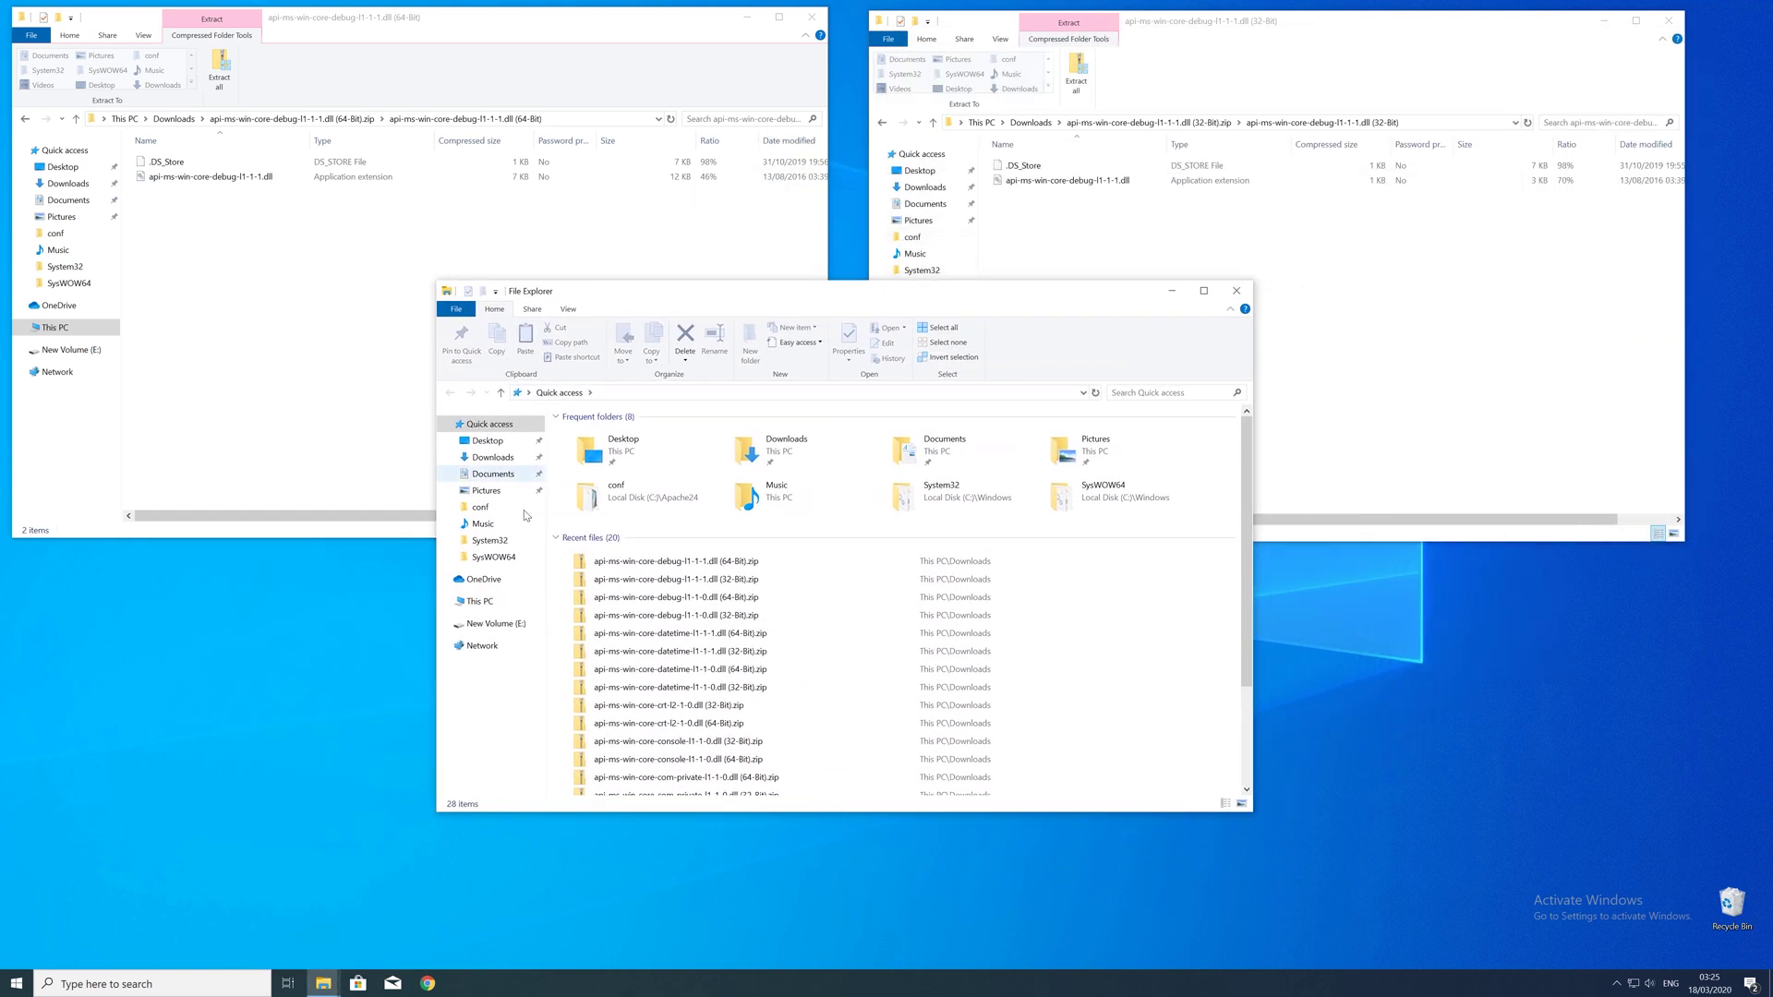
{"action": "left_click", "coordinate": [497, 604]}
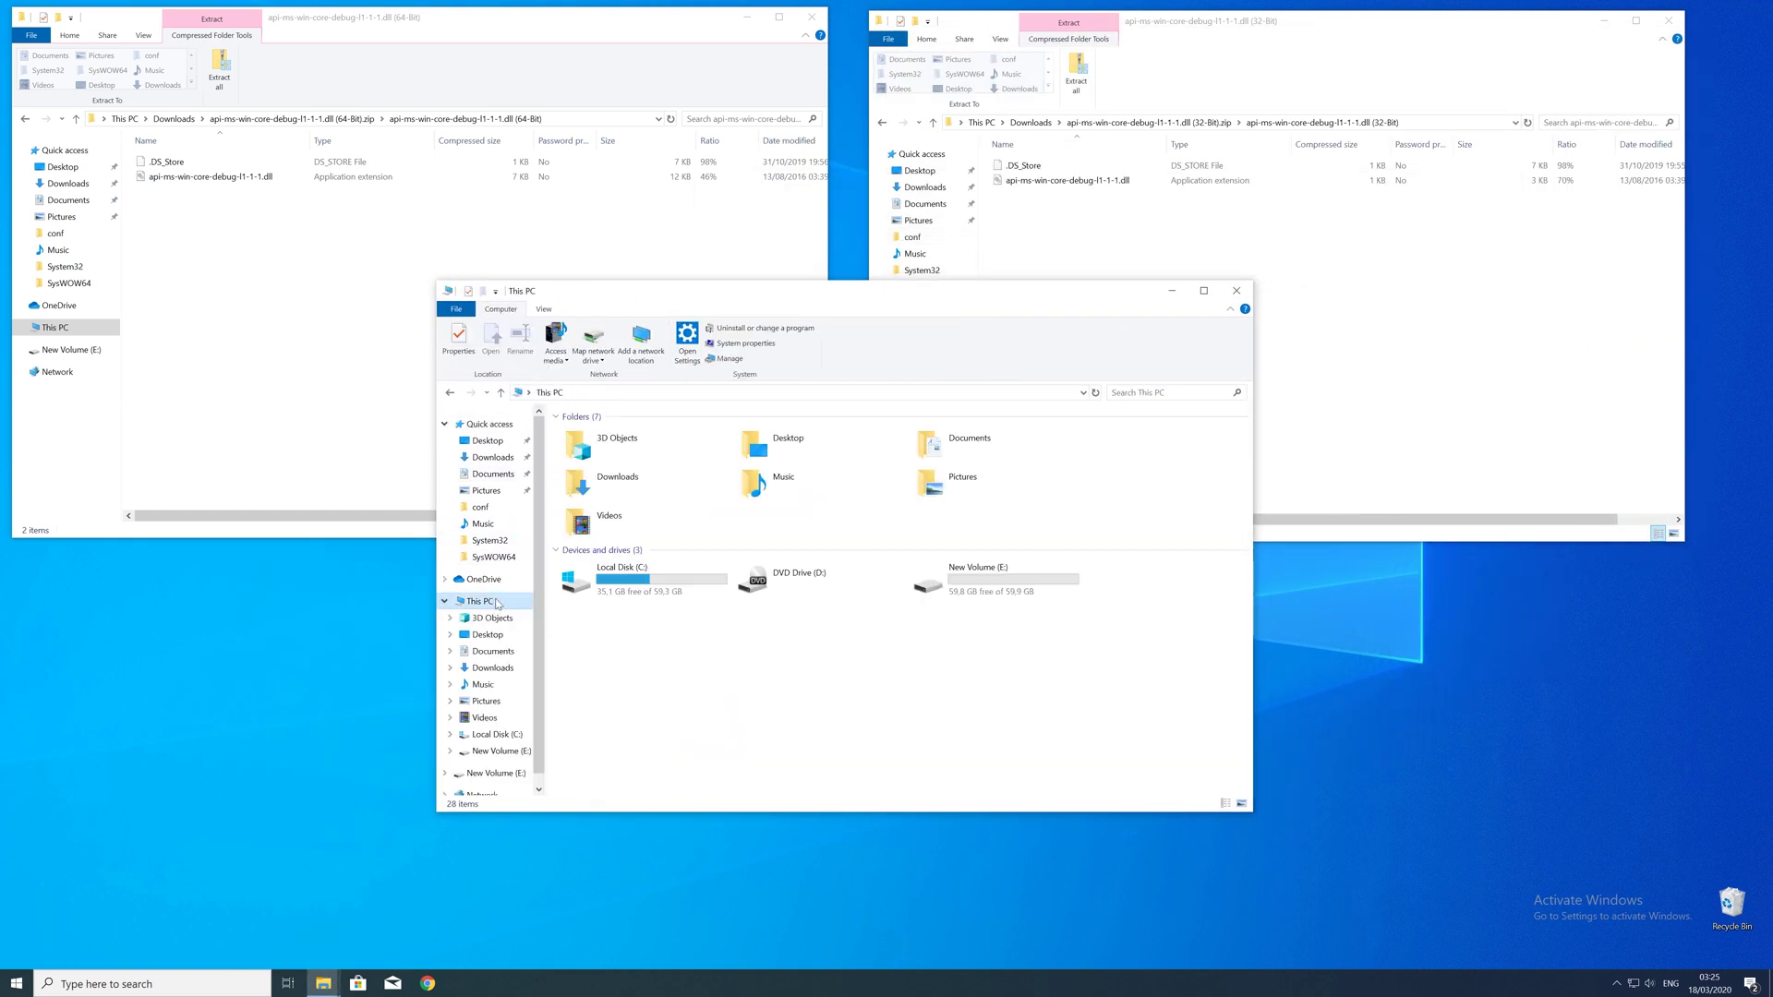
{"action": "double_click", "coordinate": [626, 583]}
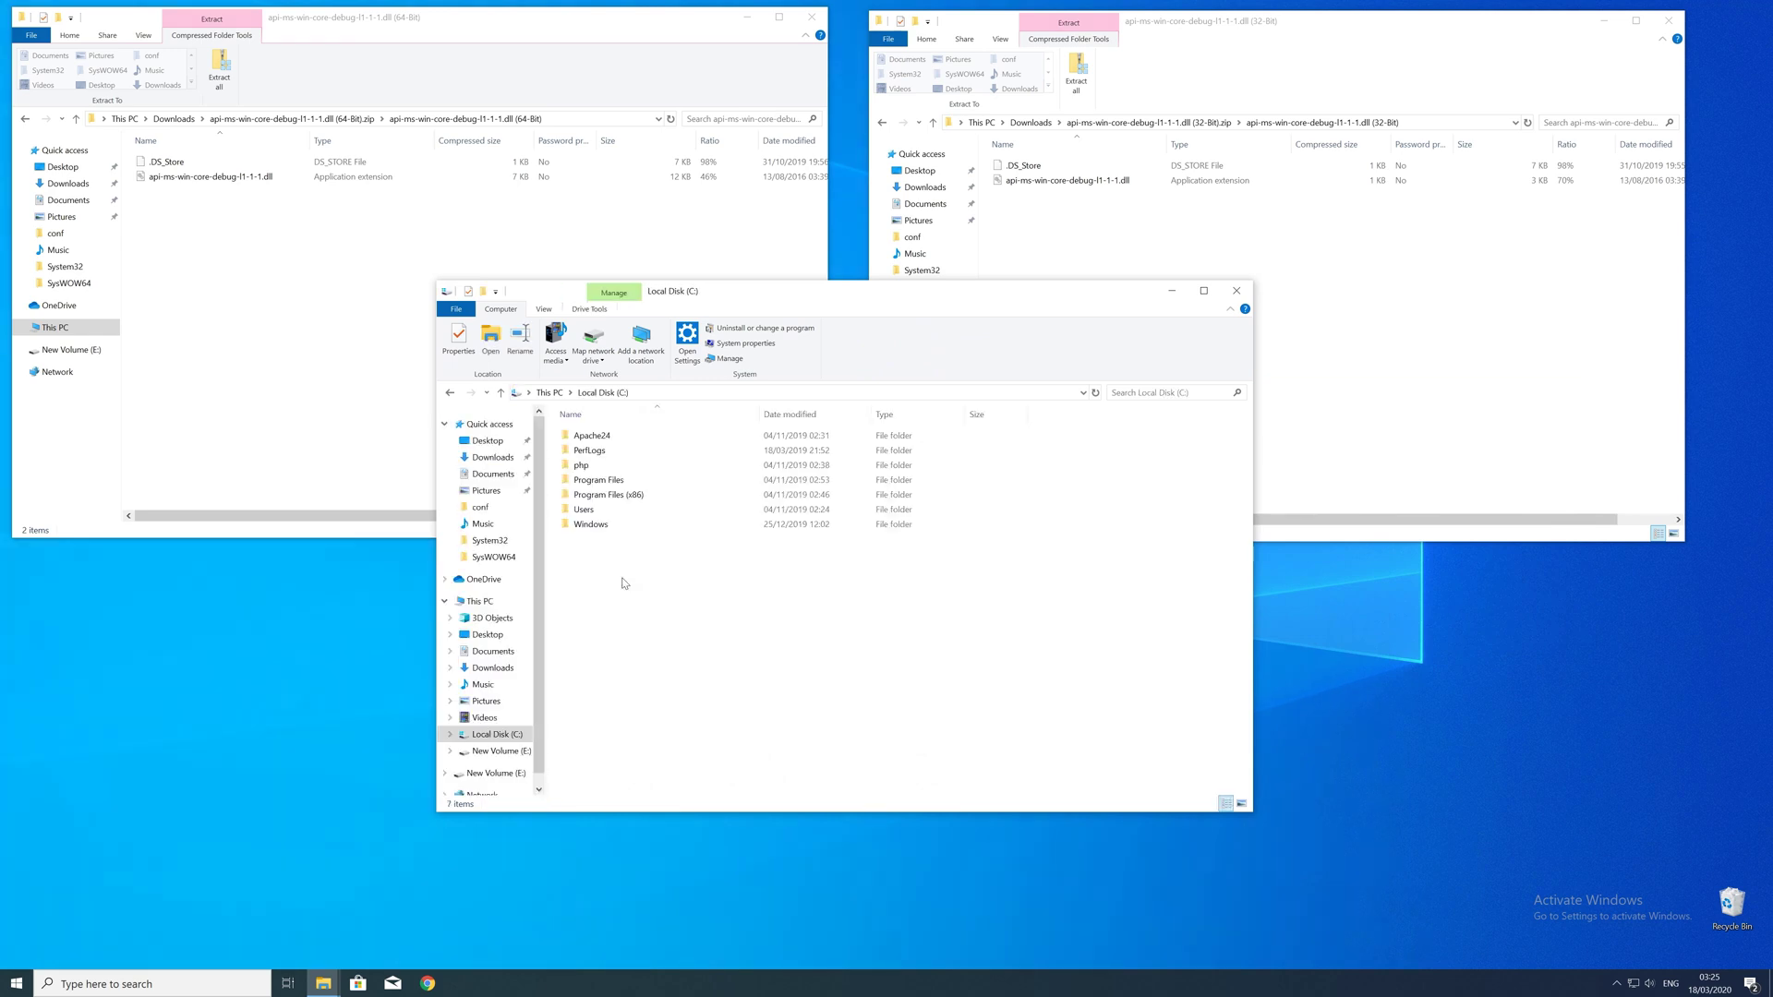
{"action": "double_click", "coordinate": [612, 531]}
{"action": "scroll", "coordinate": [617, 540], "scroll_direction": "down", "scroll_amount": 9}
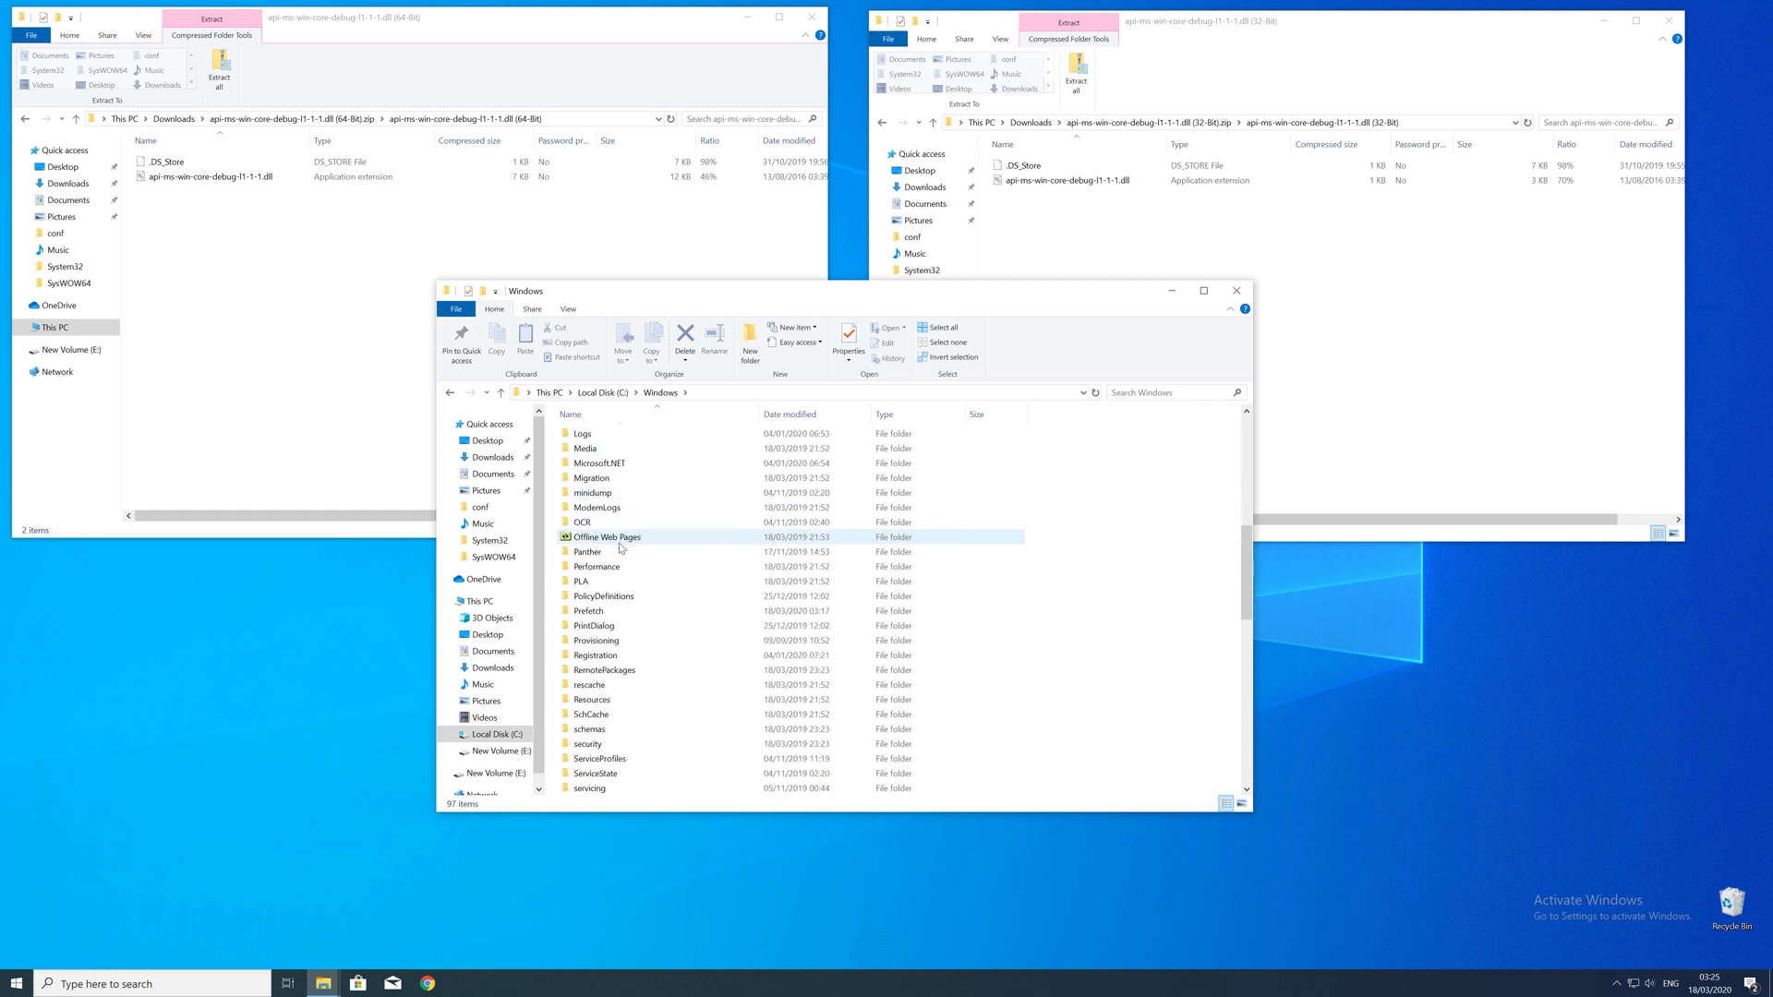
{"action": "scroll", "coordinate": [620, 548], "scroll_direction": "down", "scroll_amount": 7}
- Copy the 32-bit DLL into C:\Windows\SysWOW64, approving the administrator prompt
{"action": "left_click", "coordinate": [617, 610]}
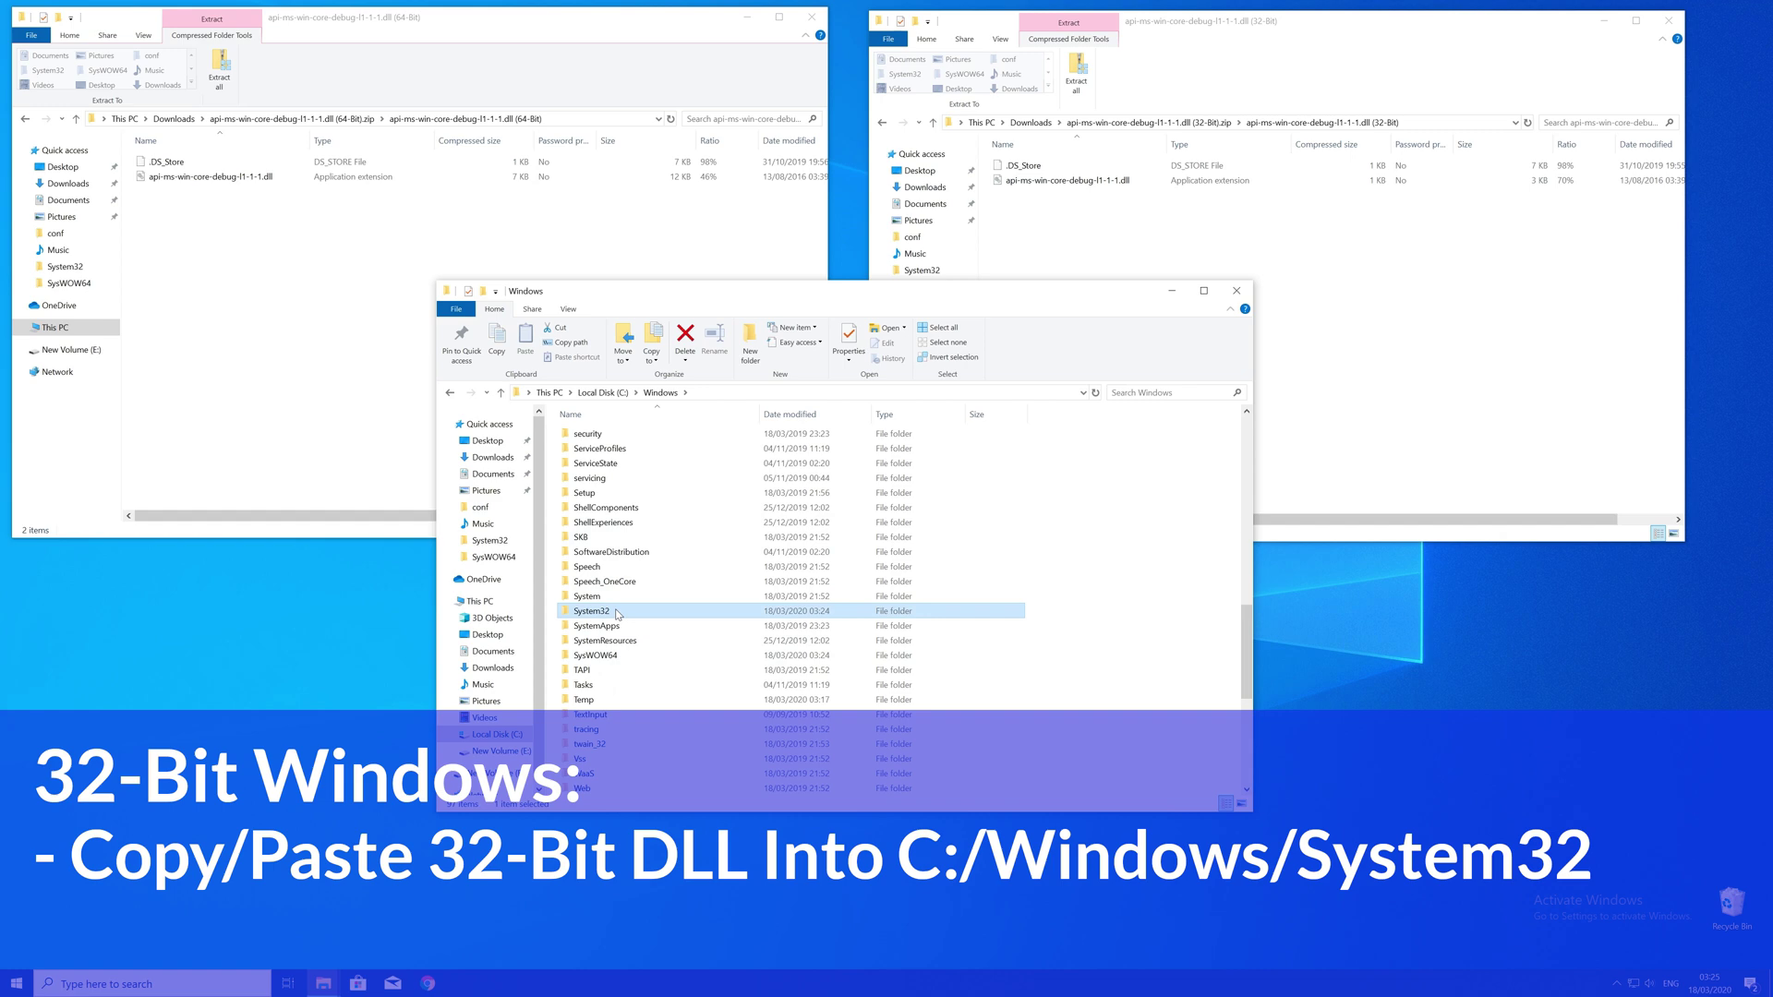
{"action": "left_click_drag", "start_coordinate": [1018, 183], "coordinate": [619, 654]}
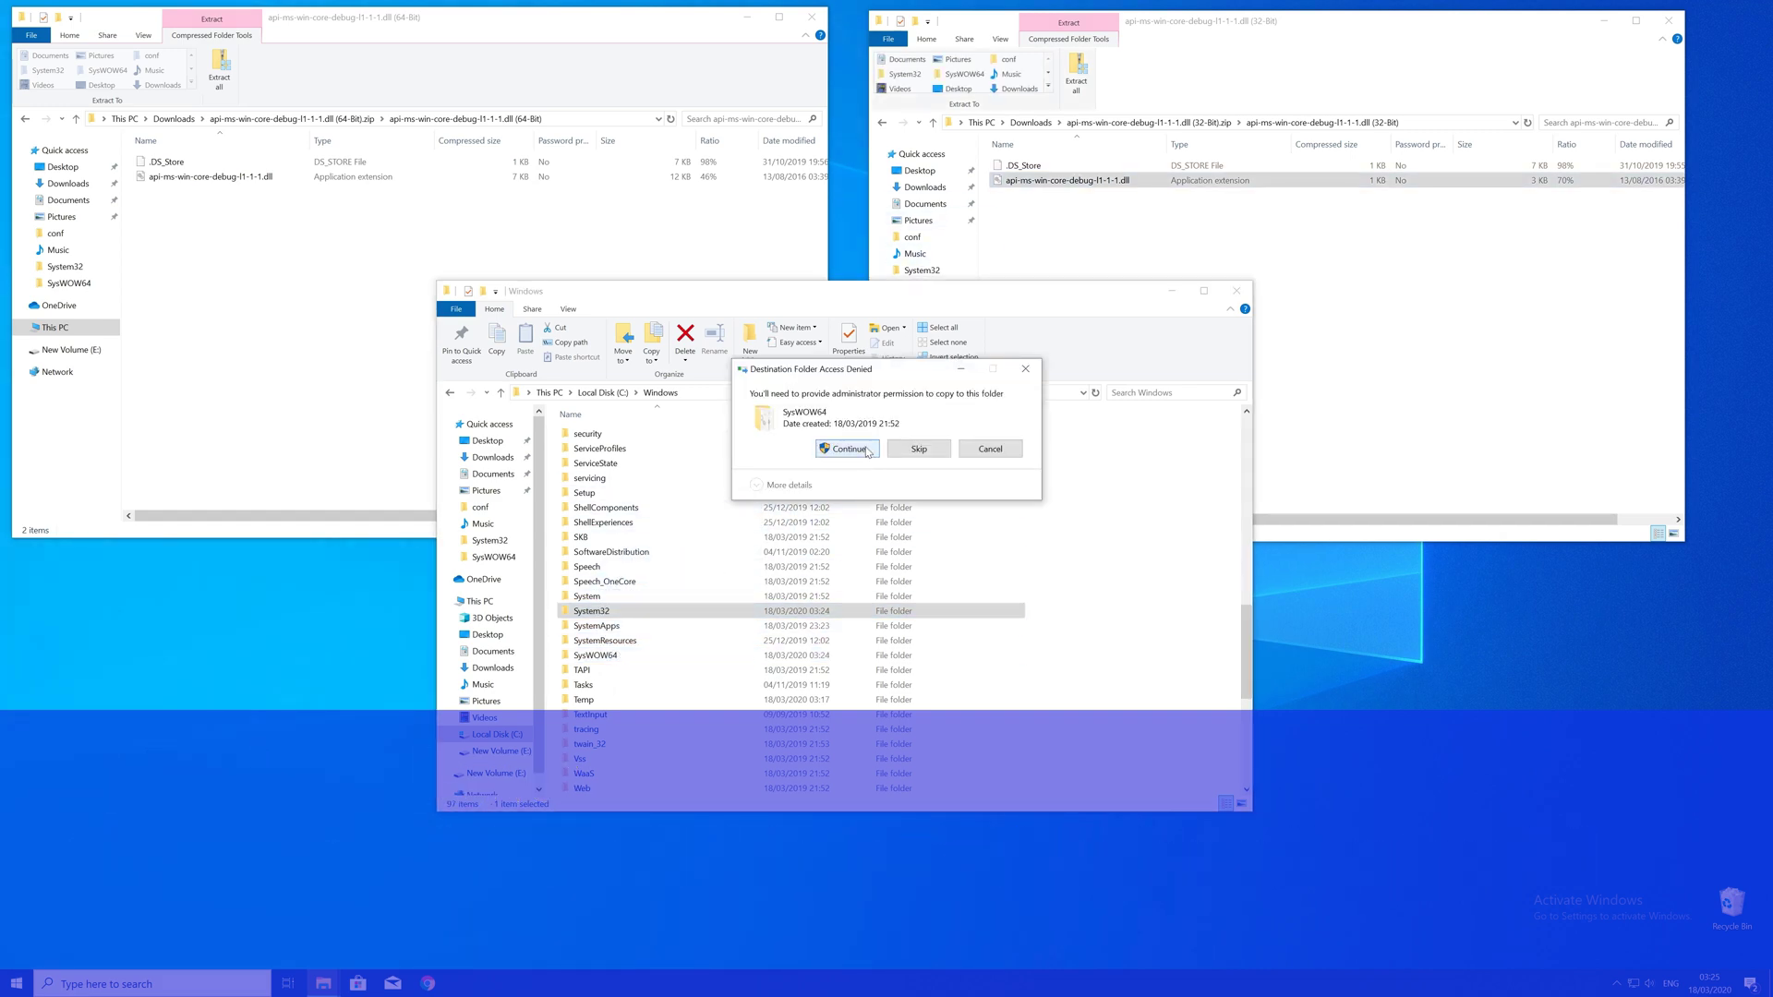
{"action": "left_click", "coordinate": [848, 450]}
- Copy the 64-bit DLL into System32 with admin approval, then close the Windows and 64-bit windows
{"action": "left_click", "coordinate": [209, 178]}
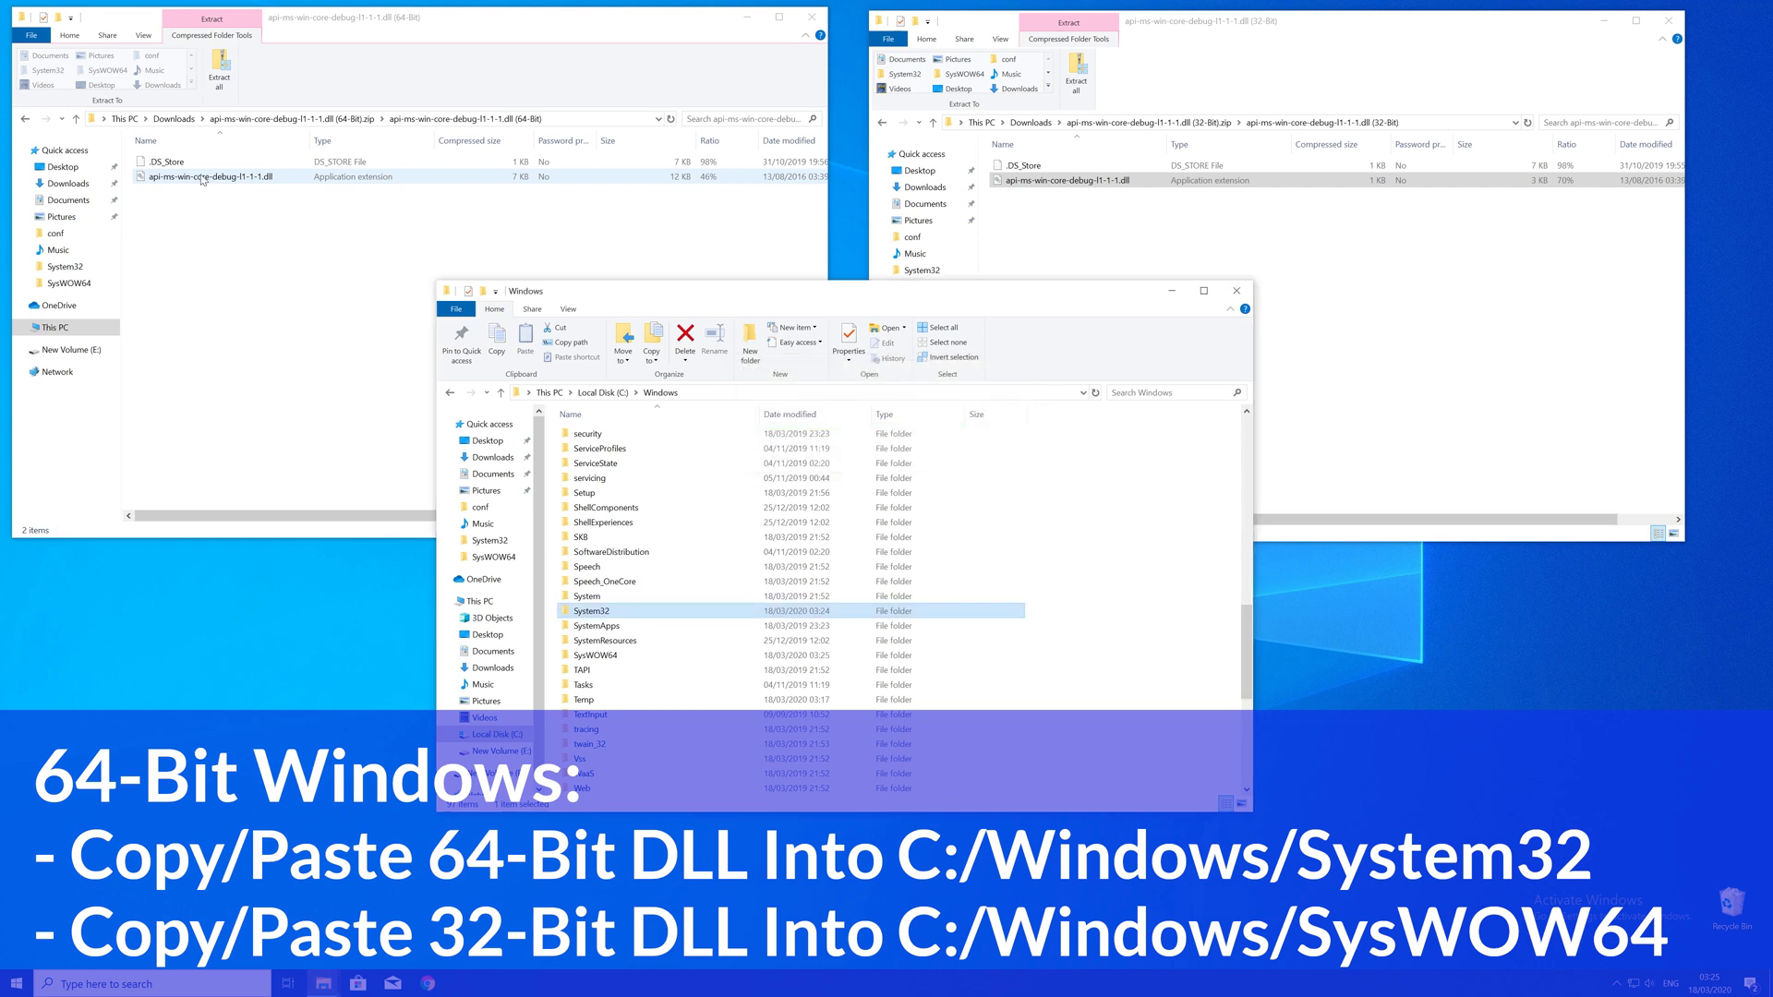
{"action": "left_click_drag", "start_coordinate": [202, 179], "coordinate": [591, 610]}
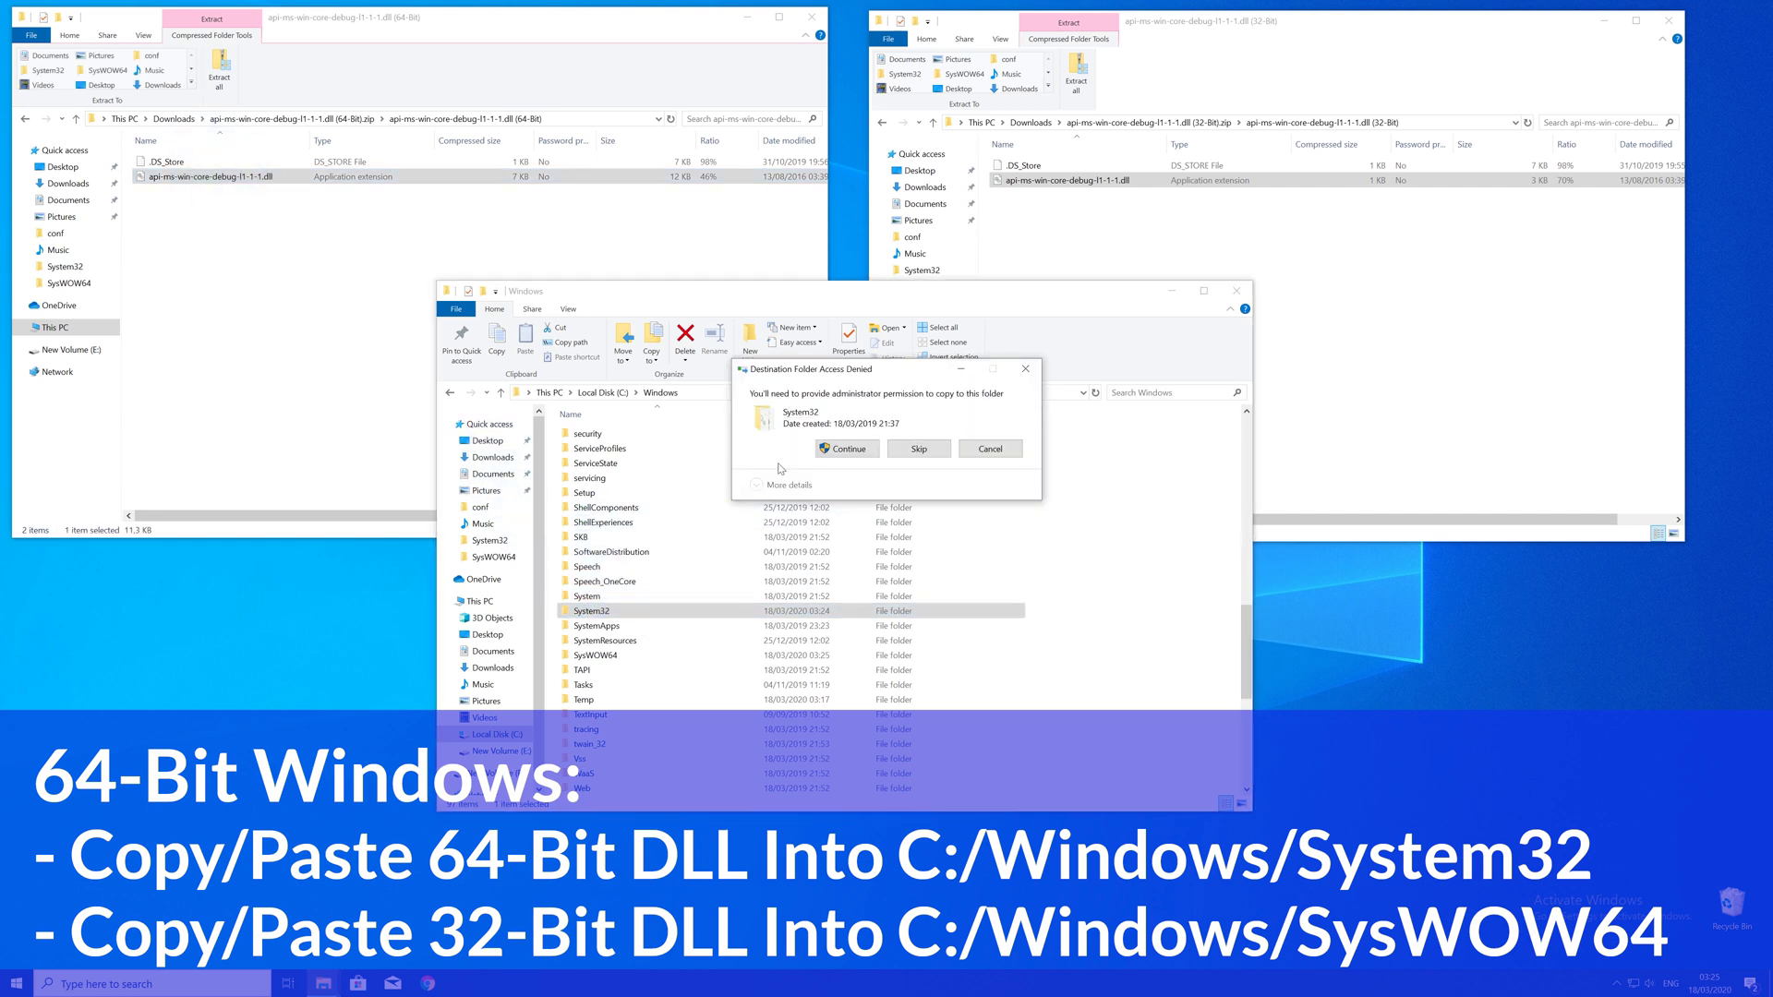
{"action": "left_click", "coordinate": [844, 449]}
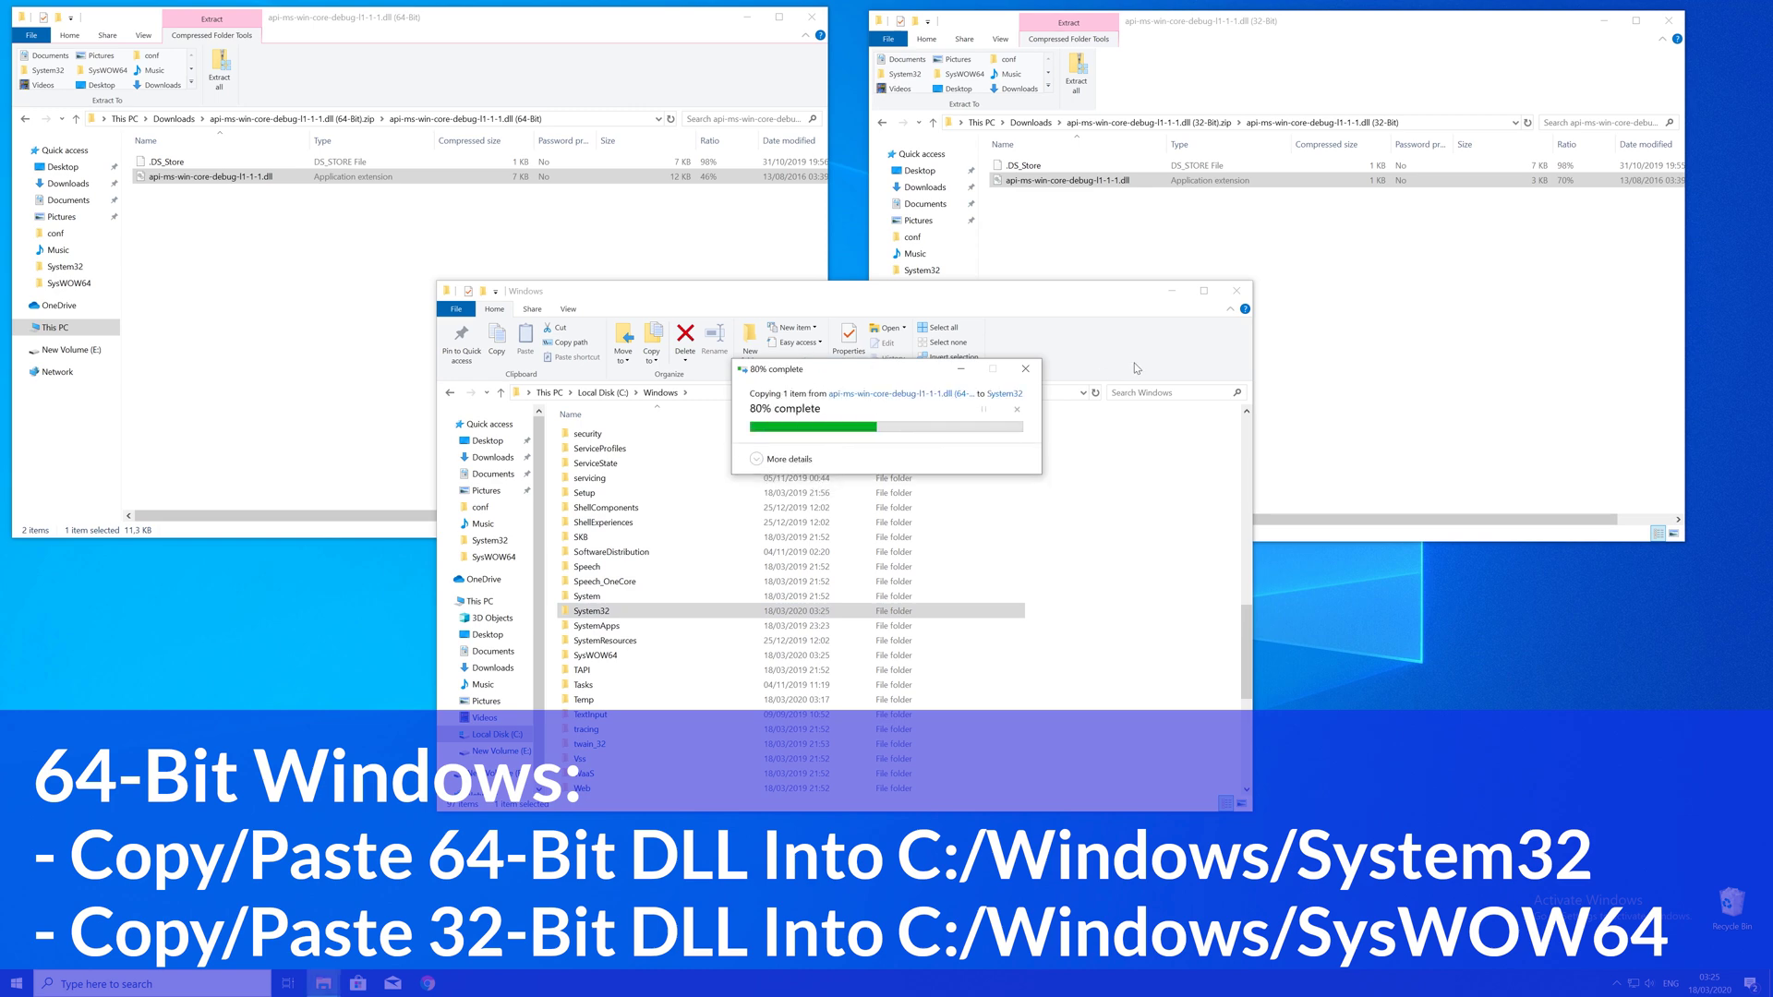
{"action": "left_click", "coordinate": [1236, 291]}
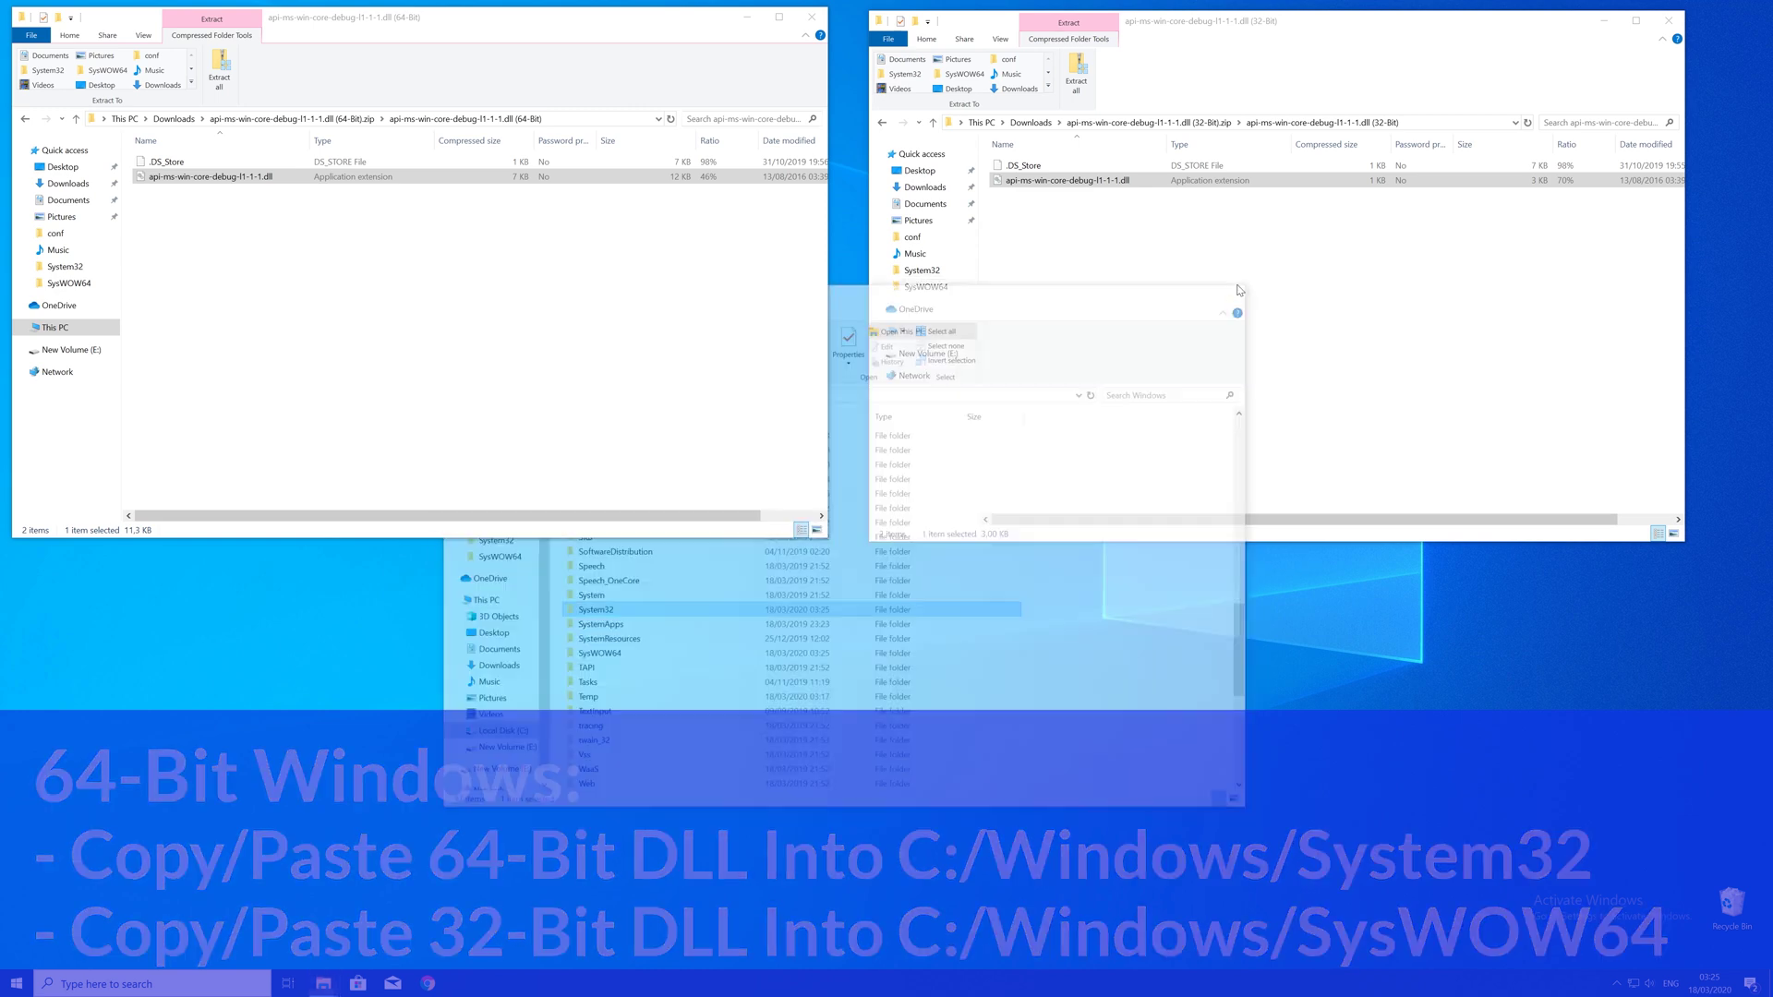
{"action": "left_click", "coordinate": [811, 17]}
- Close the remaining 32-bit zip window
{"action": "left_click", "coordinate": [1667, 21]}
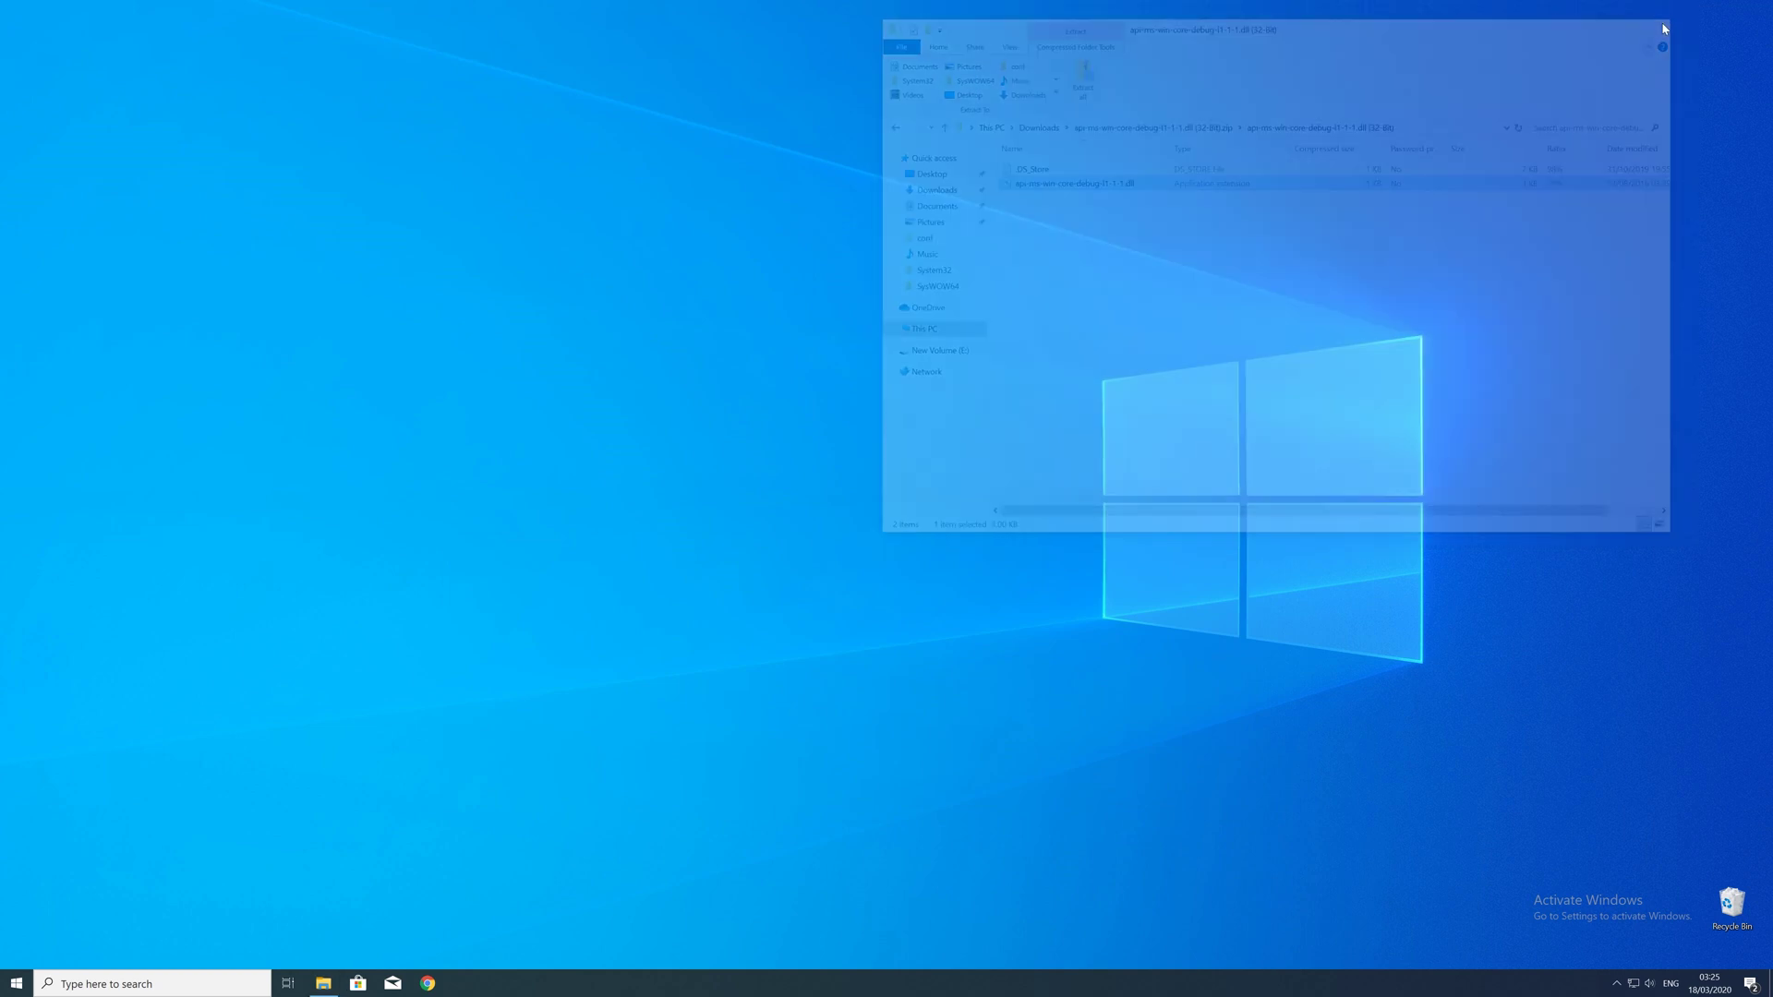